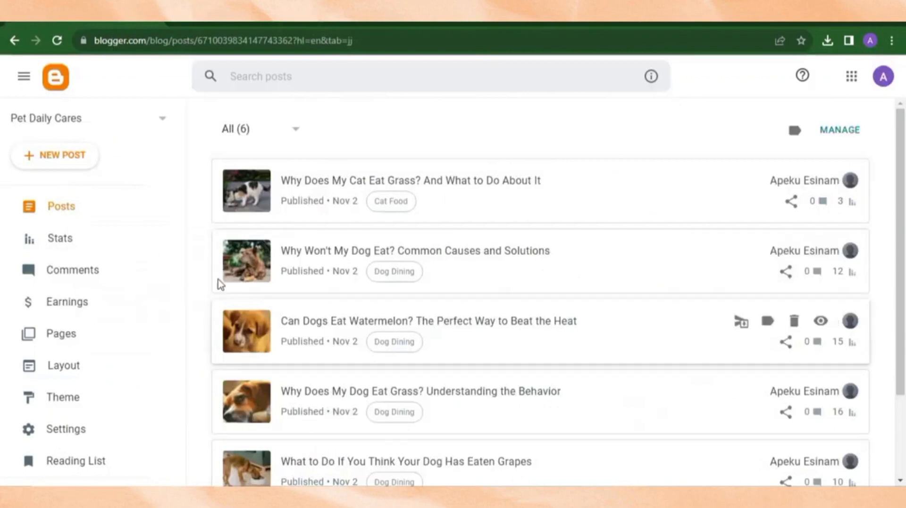
# - Open the settings of the Pet Daily Cares blog and view the blog title setting
pyautogui.scroll(-3, 234, 176)
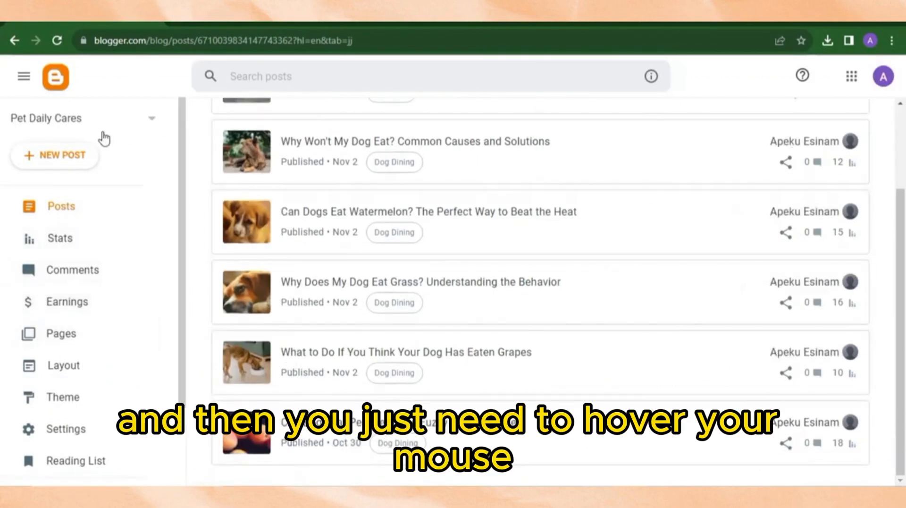
pyautogui.scroll(-2, 81, 236)
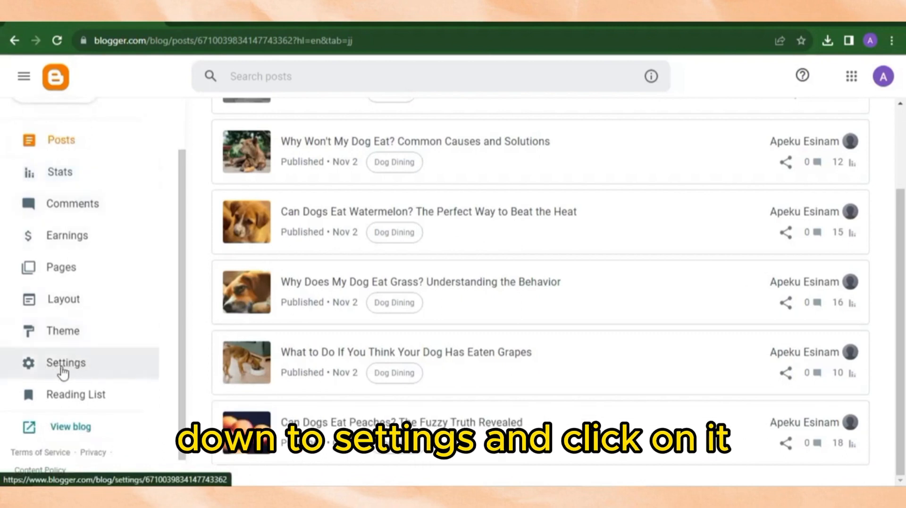
pyautogui.click(85, 372)
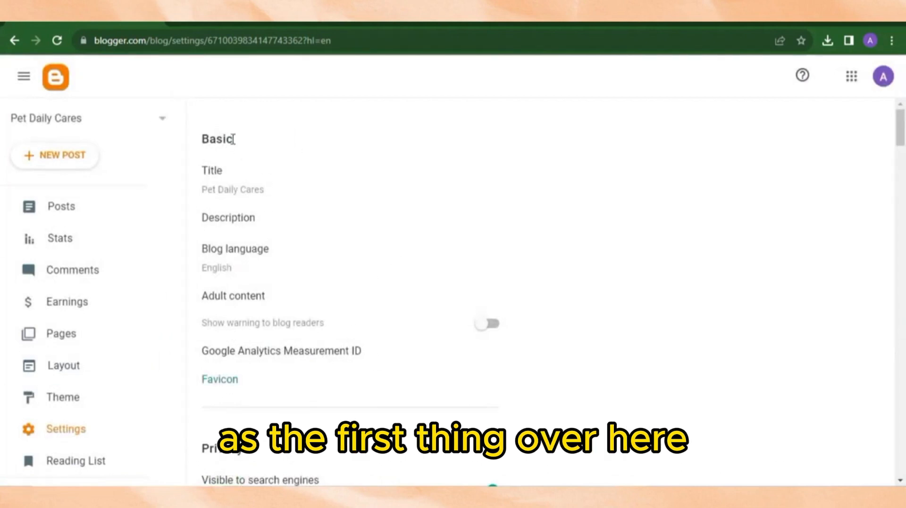
pyautogui.click(234, 194)
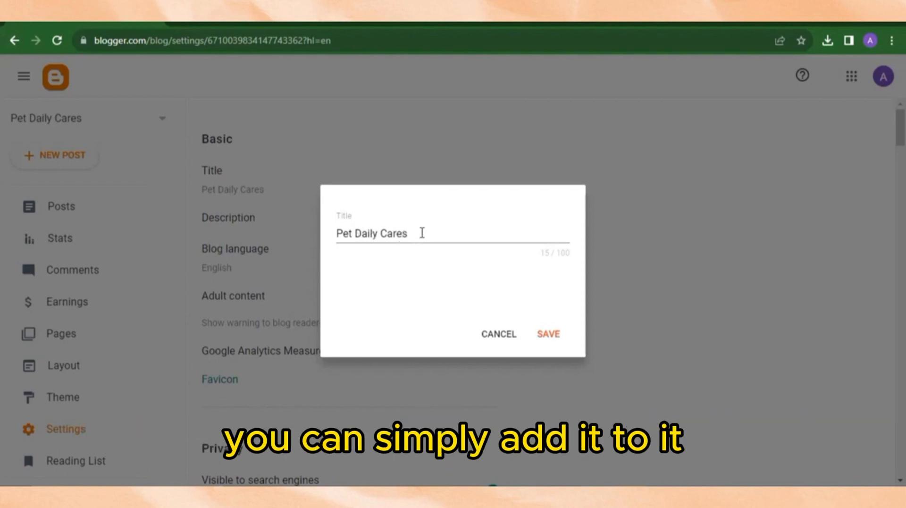
pyautogui.click(492, 333)
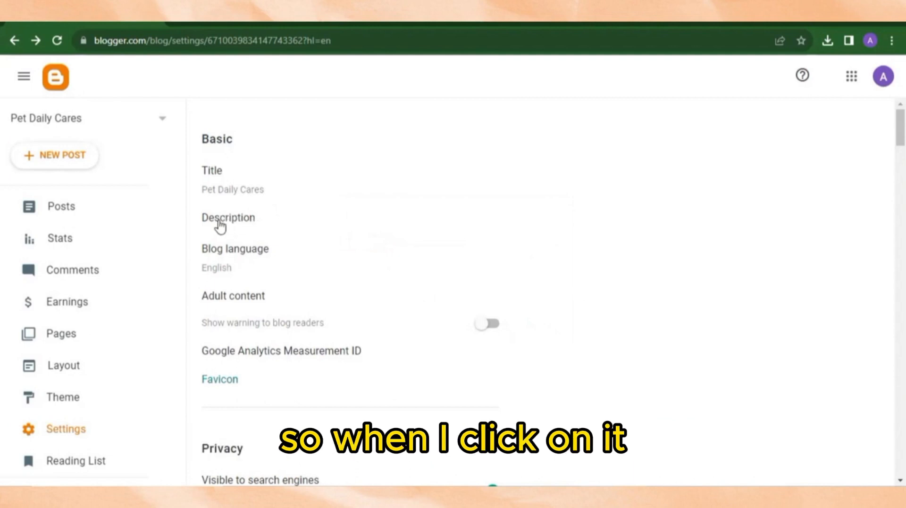
# - Open the blog's description for editing, switch to ChatGPT and request "Write a meta description for my website "Pet daily care""
pyautogui.click(220, 223)
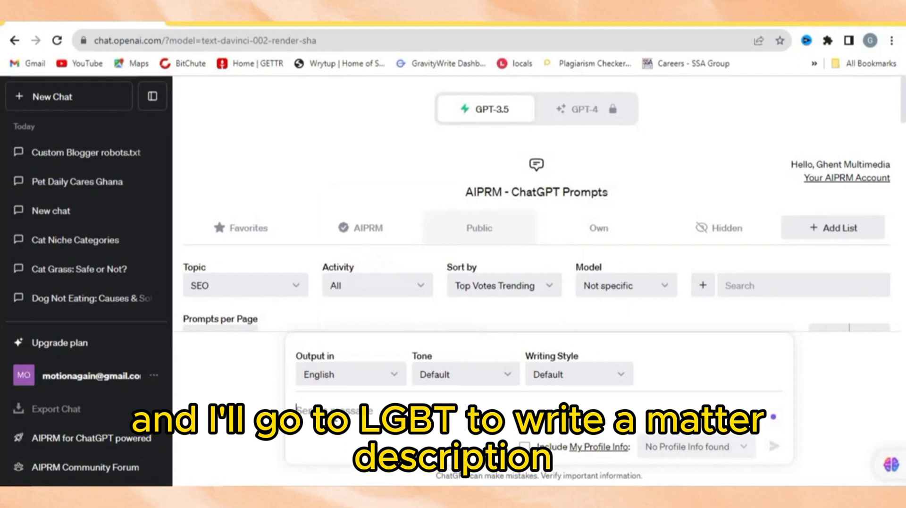
pyautogui.write('Write')
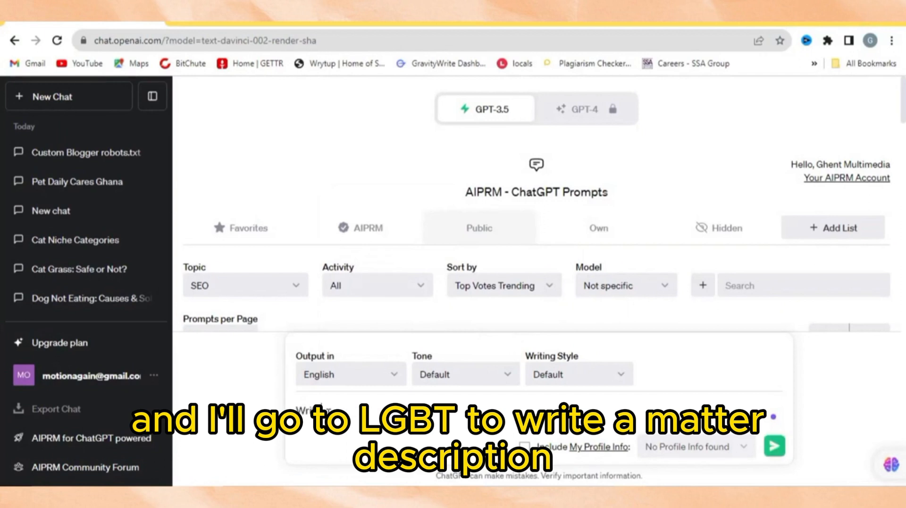
pyautogui.write(' a meta description for my website "Pet daily care')
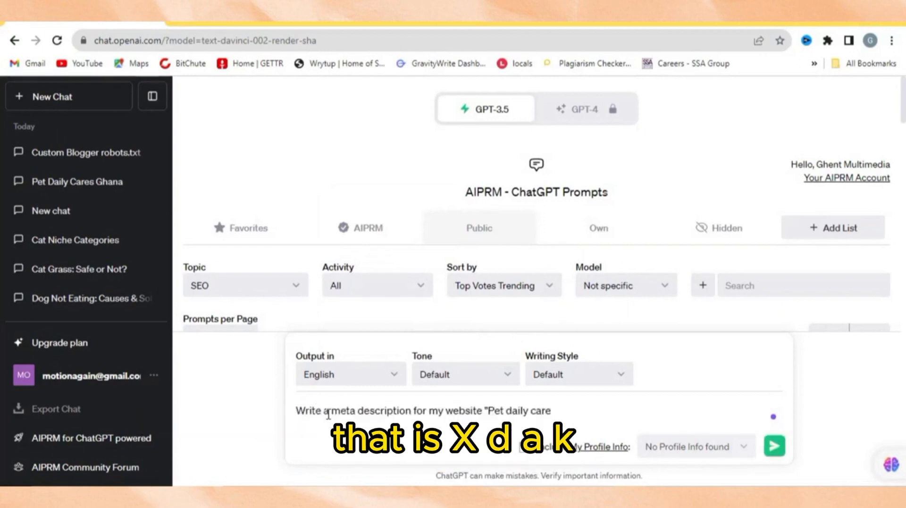
pyautogui.press('Return')
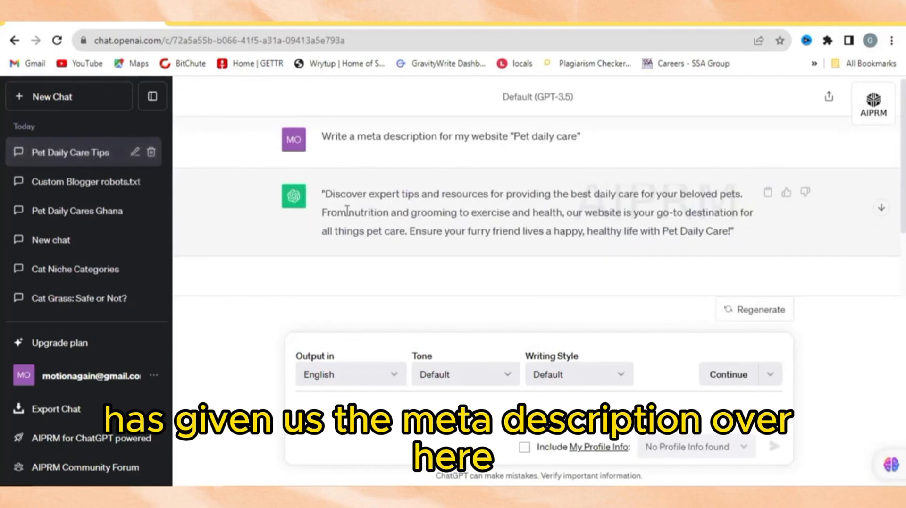
# - Copy the generated meta description, return to Blogger and save it as the blog's description
pyautogui.moveTo(328, 193); pyautogui.dragTo(730, 232)
pyautogui.hotkey('ctrl', 'c')
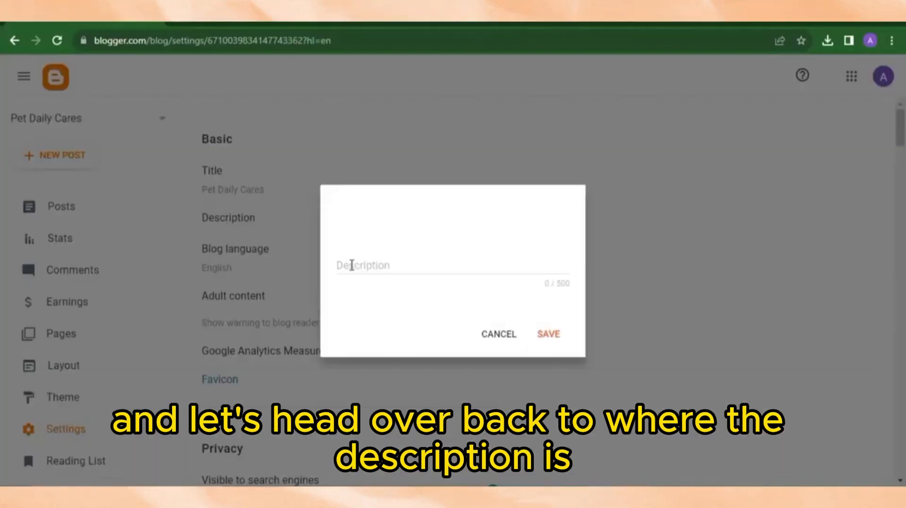
pyautogui.click(383, 259)
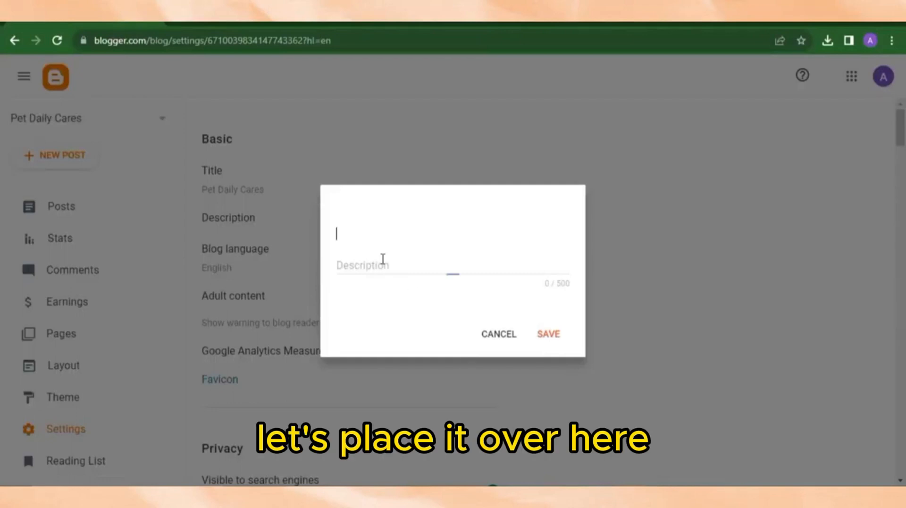
pyautogui.rightClick(382, 259)
pyautogui.click(415, 349)
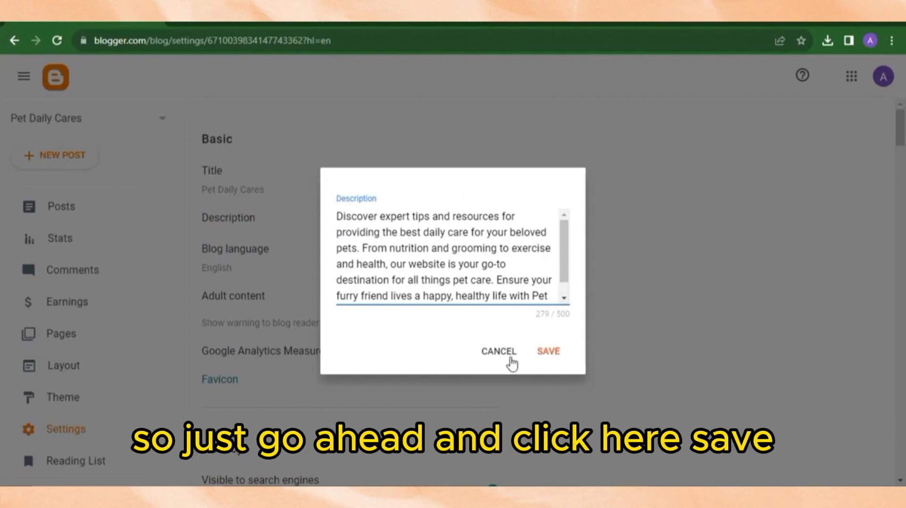
pyautogui.click(551, 355)
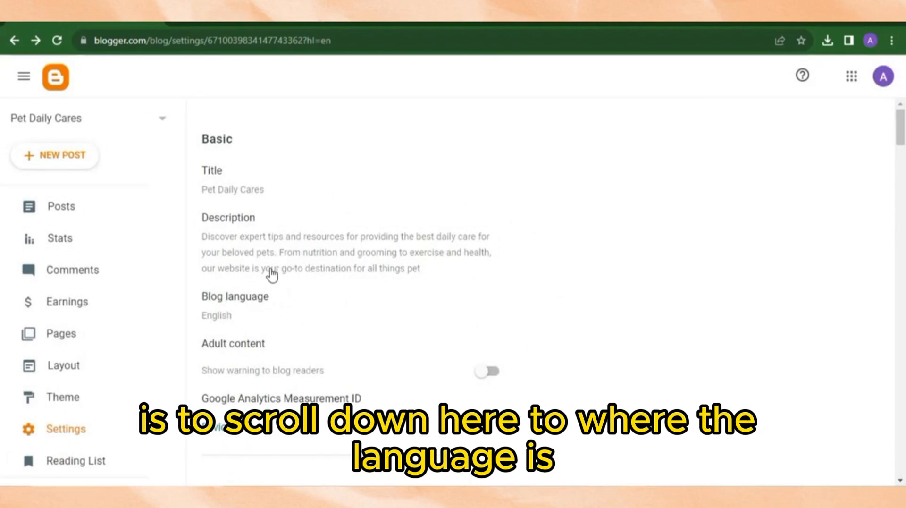
# - Look through the available blog languages
pyautogui.scroll(-2, 271, 273)
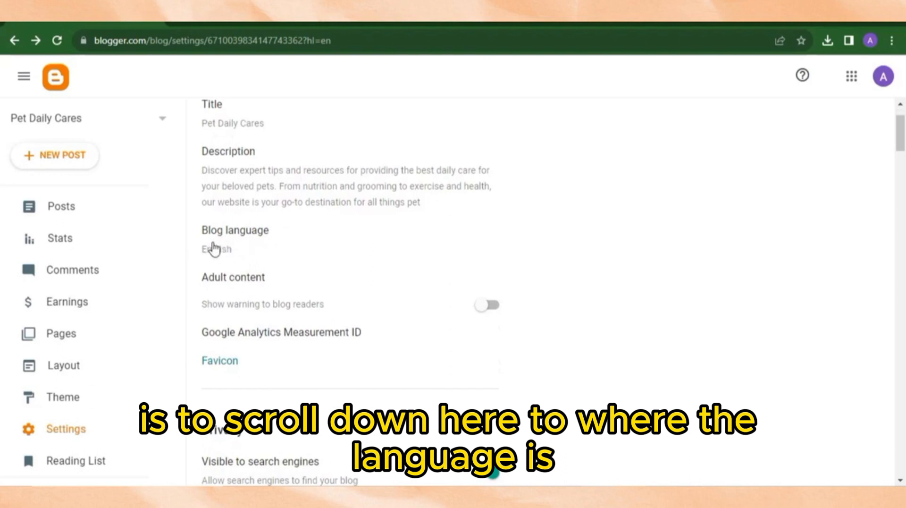
pyautogui.click(222, 249)
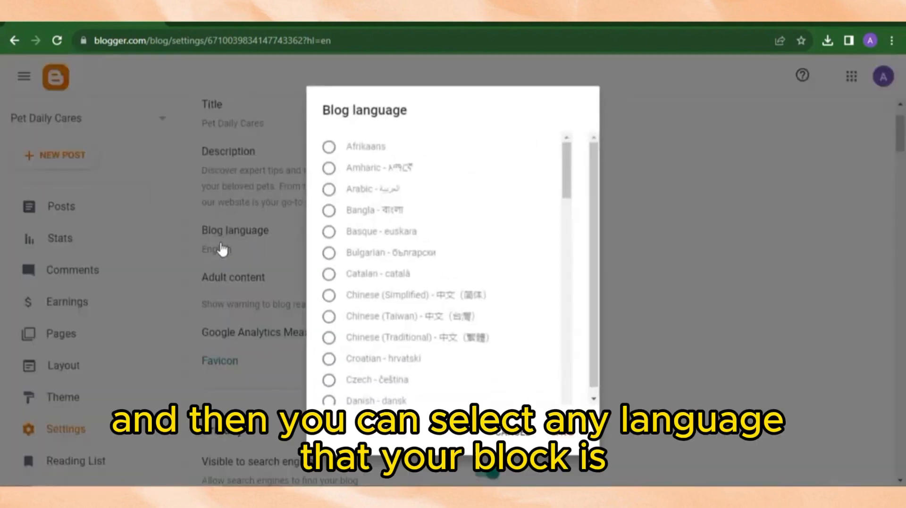
pyautogui.scroll(-4, 404, 208)
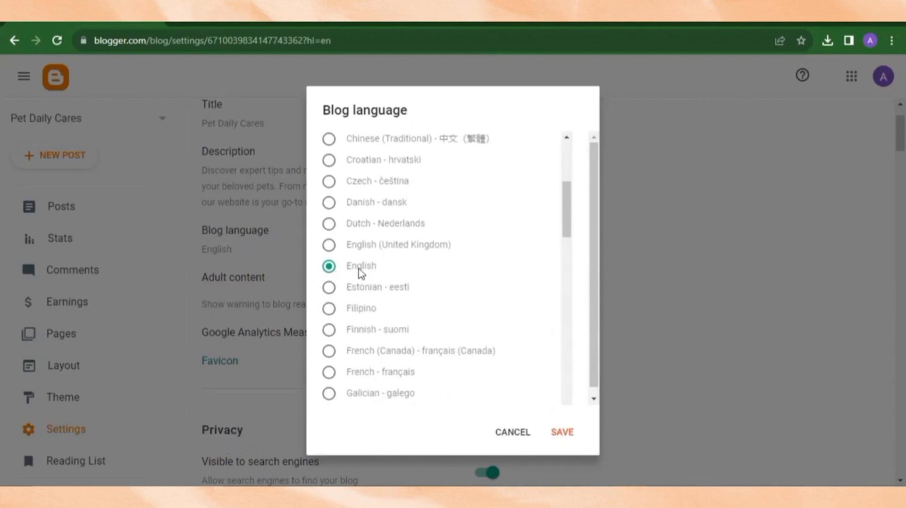
pyautogui.scroll(-3, 340, 326)
pyautogui.scroll(-10, 342, 337)
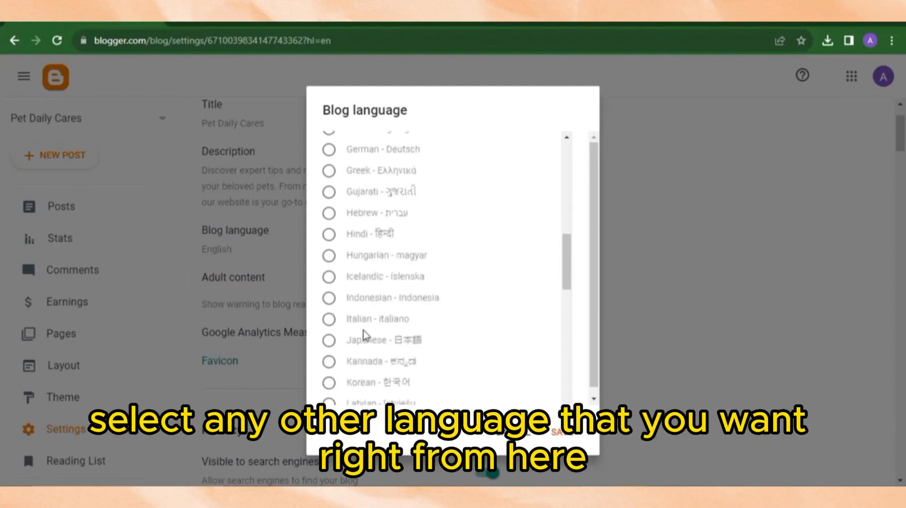
pyautogui.click(516, 433)
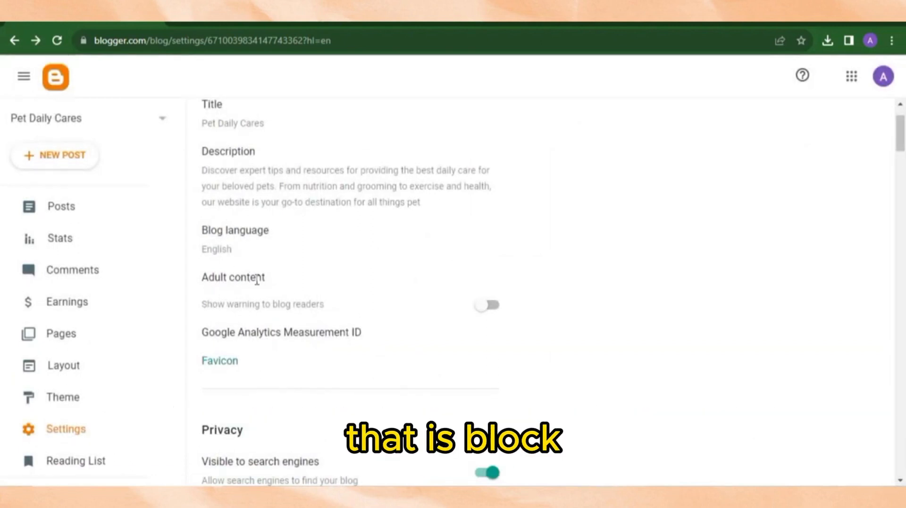
# - Examine the adult content warning, Google Analytics and favicon settings
pyautogui.moveTo(266, 278); pyautogui.dragTo(205, 281)
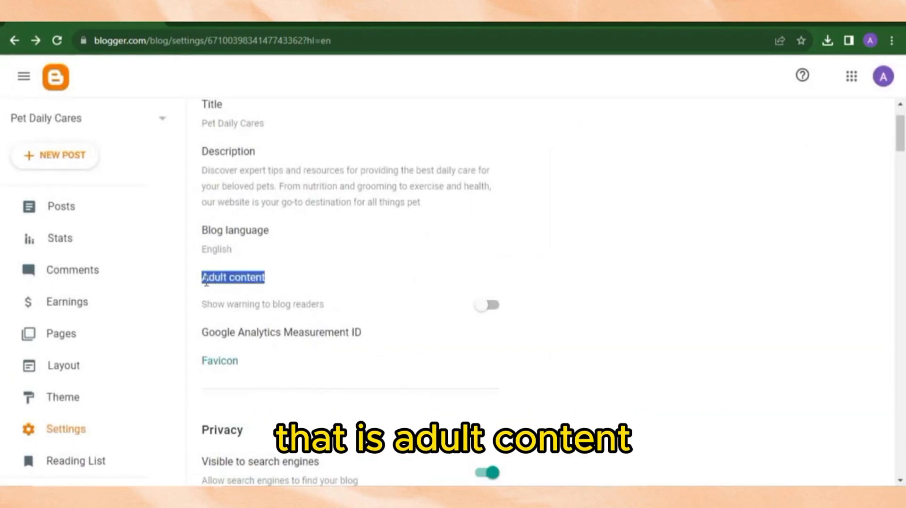
pyautogui.click(262, 279)
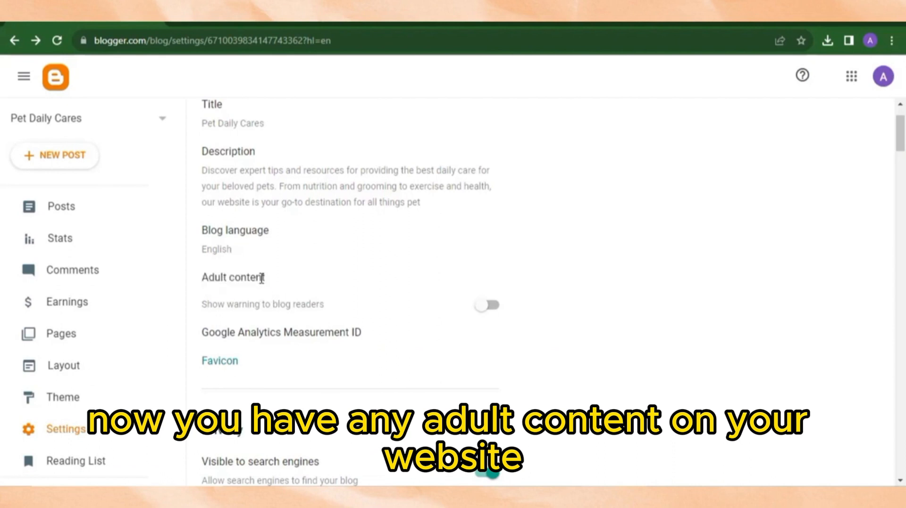
pyautogui.scroll(-1, 262, 278)
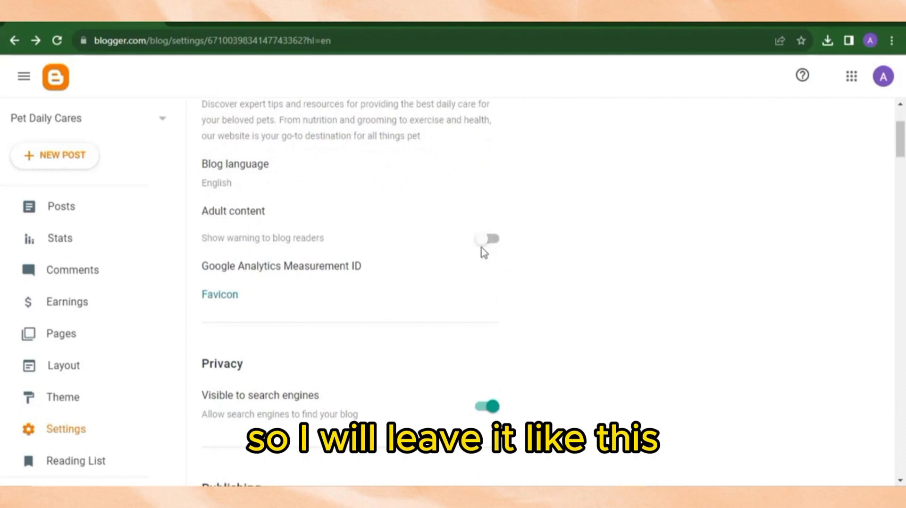
pyautogui.scroll(-1, 351, 240)
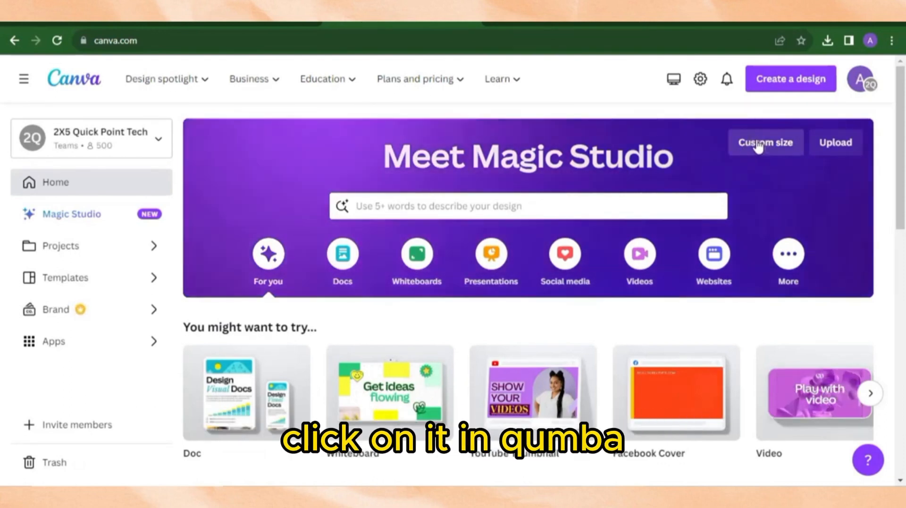
# - Switch to Canva and create a new custom-size design of 40 × 40 px
pyautogui.click(757, 144)
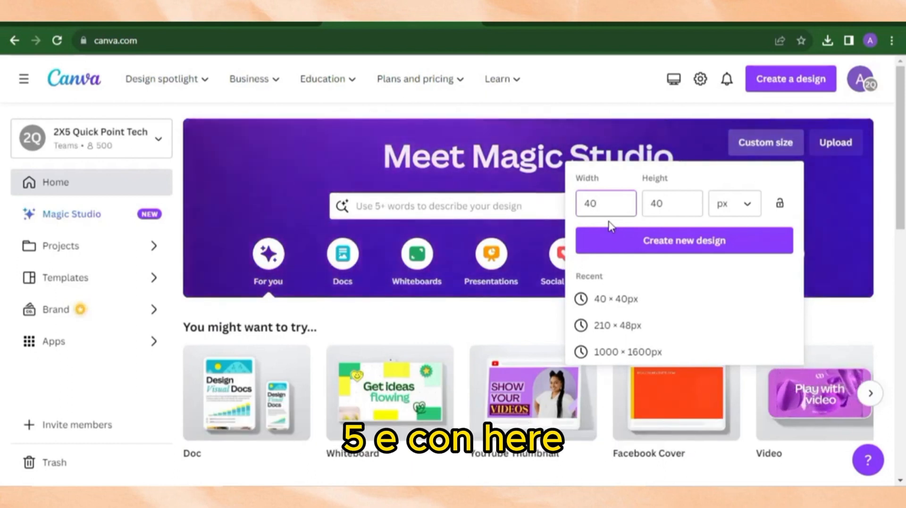
pyautogui.click(700, 250)
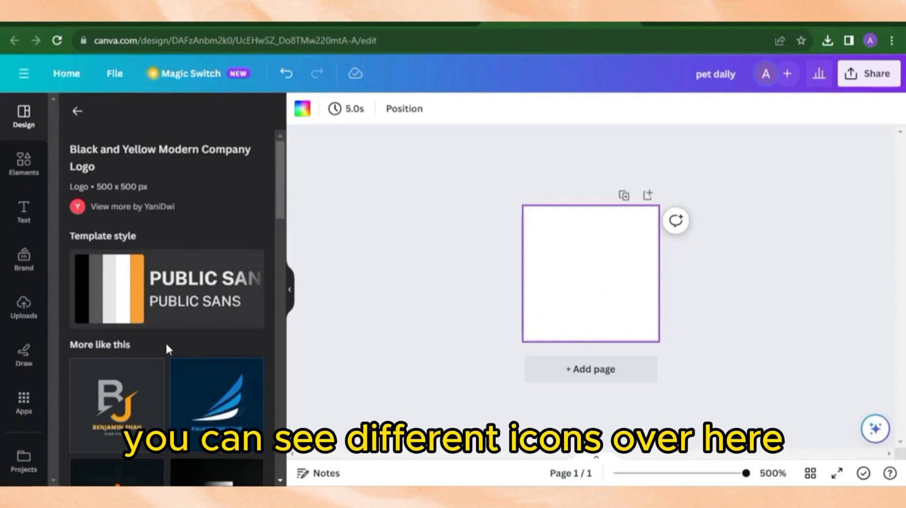
# - Browse the logo templates offered for the new design
pyautogui.scroll(-5, 168, 344)
pyautogui.scroll(-10, 187, 331)
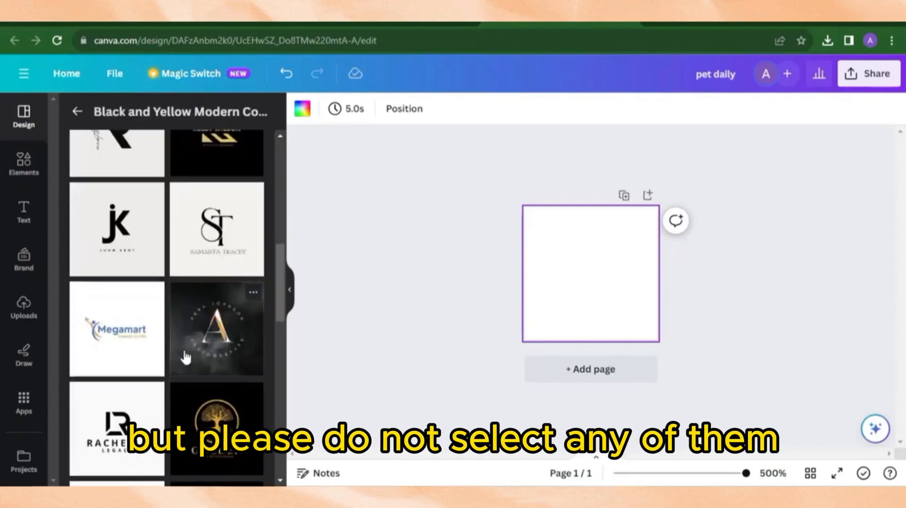
pyautogui.scroll(6, 185, 362)
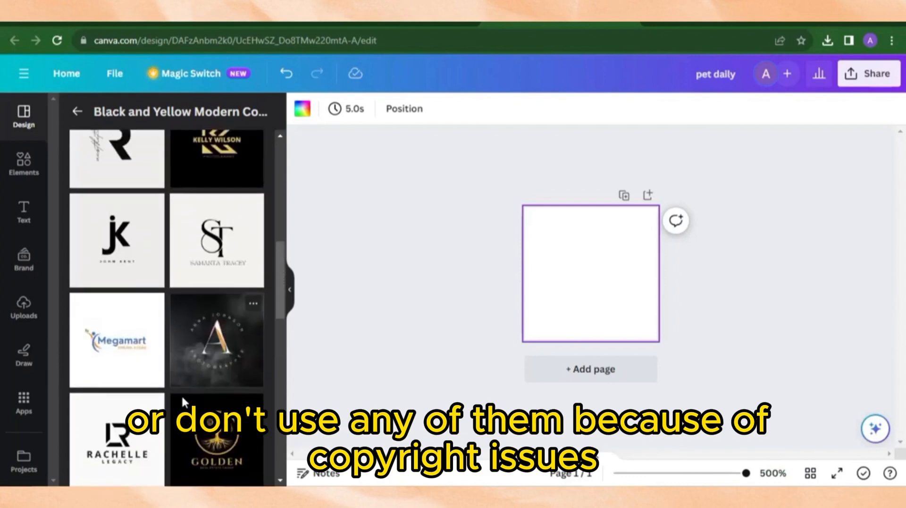
pyautogui.scroll(8, 181, 394)
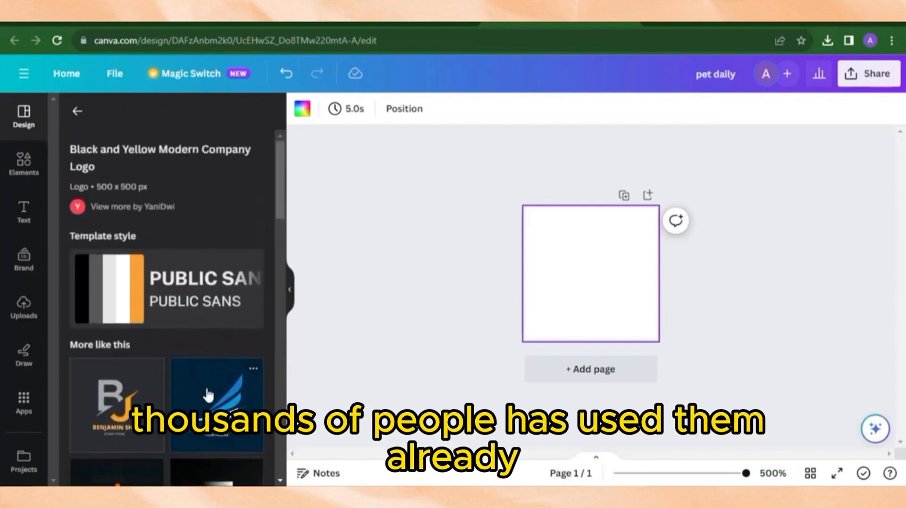
pyautogui.scroll(-10, 182, 399)
pyautogui.scroll(3, 181, 404)
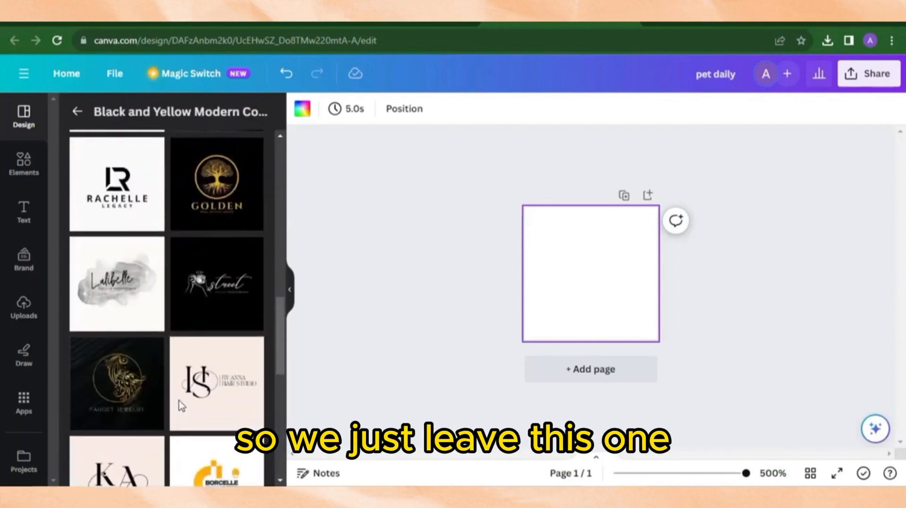
pyautogui.scroll(7, 182, 405)
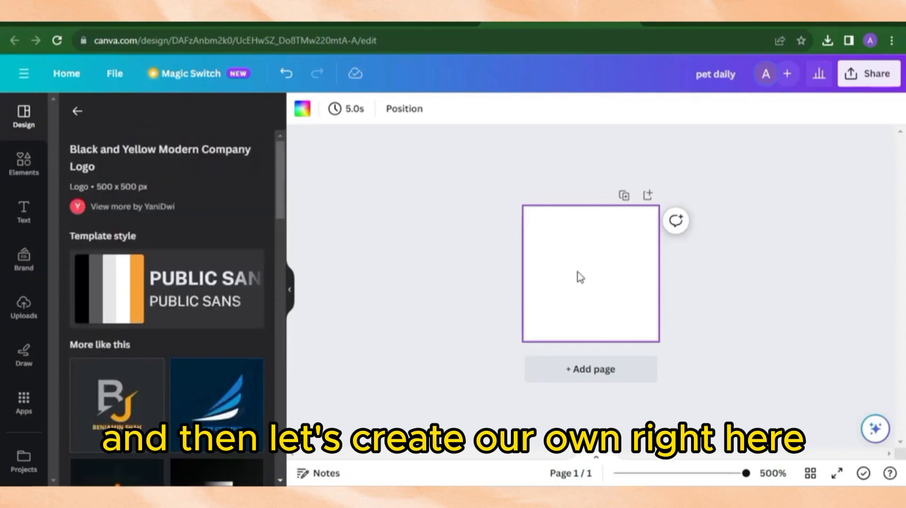
# - Set the page background to black and add the Public Sans heading, subheading and body text from the template style
pyautogui.click(302, 109)
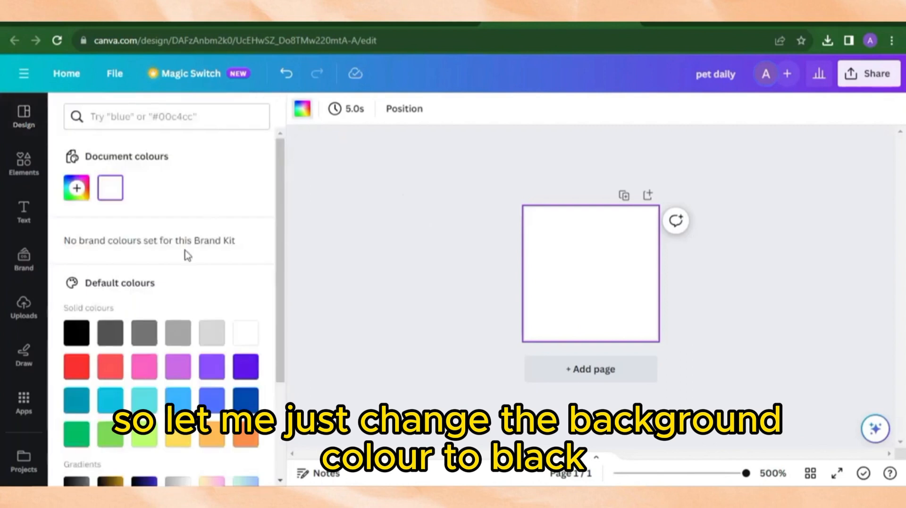
pyautogui.click(74, 336)
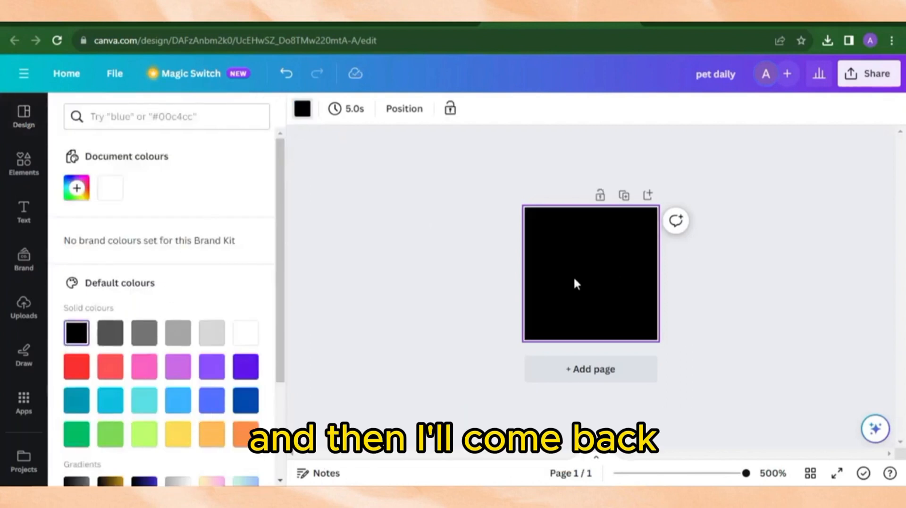
pyautogui.click(24, 130)
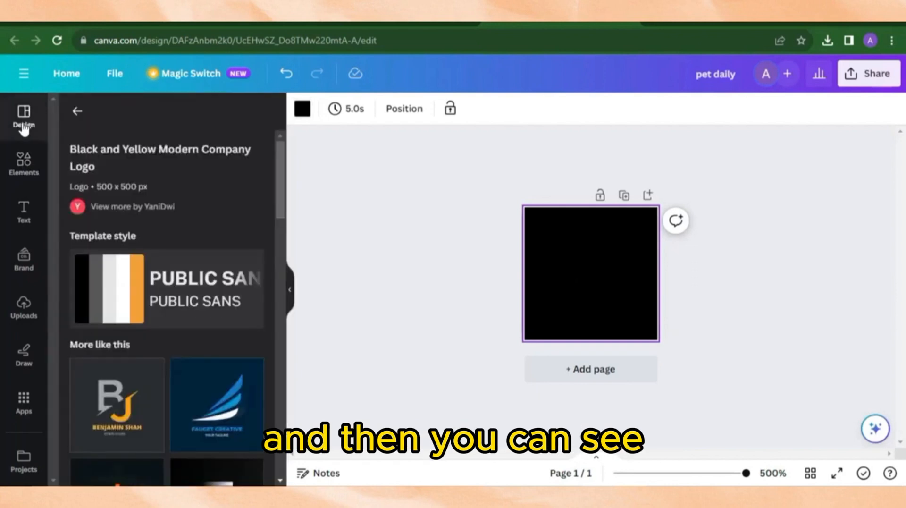
pyautogui.click(171, 288)
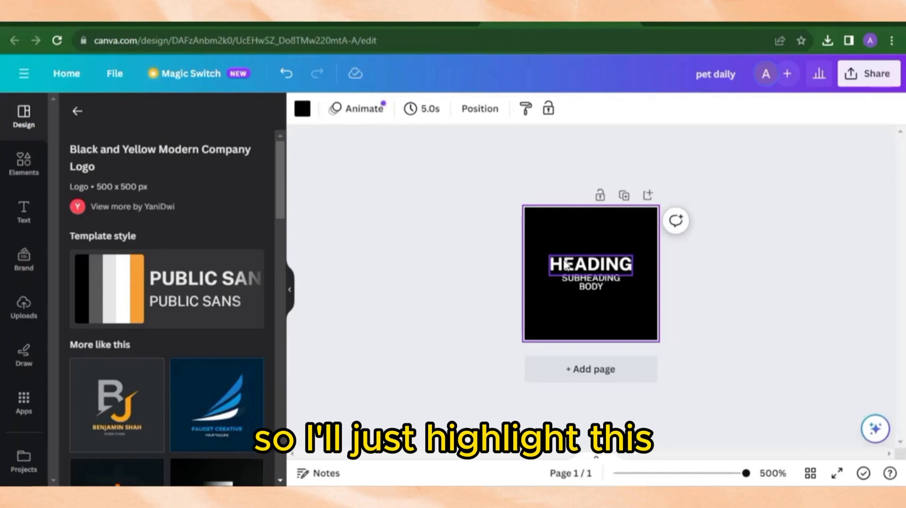
# - Replace the heading text on the black logo with PET DAILY
pyautogui.doubleClick(562, 264)
pyautogui.click(557, 259)
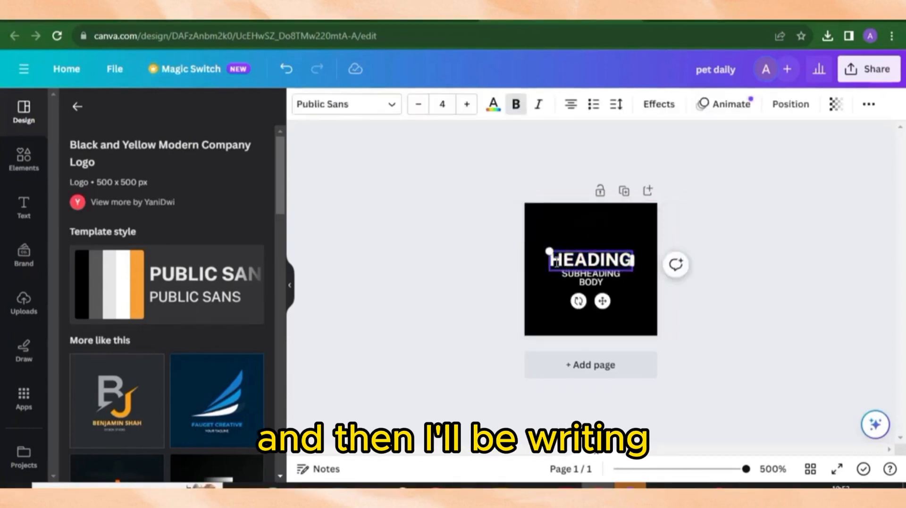
pyautogui.doubleClick(626, 264)
pyautogui.write('PET')
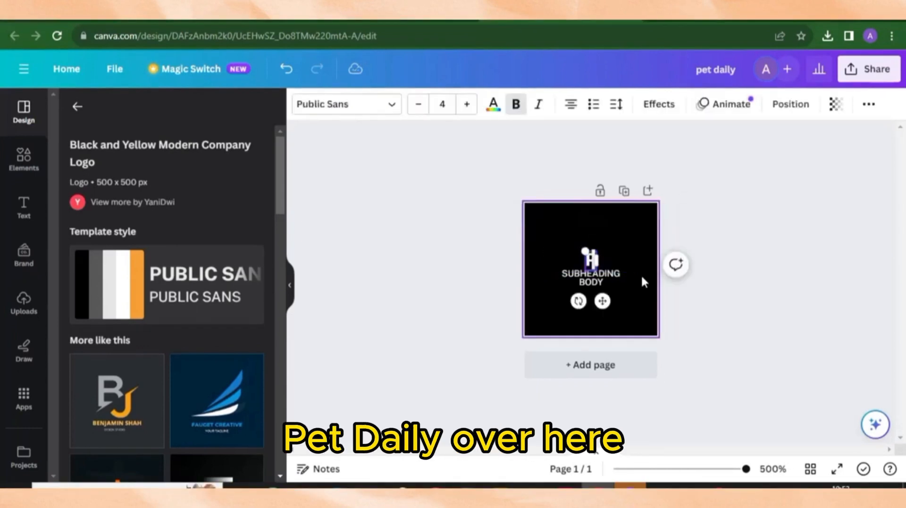
pyautogui.write(' DAILY')
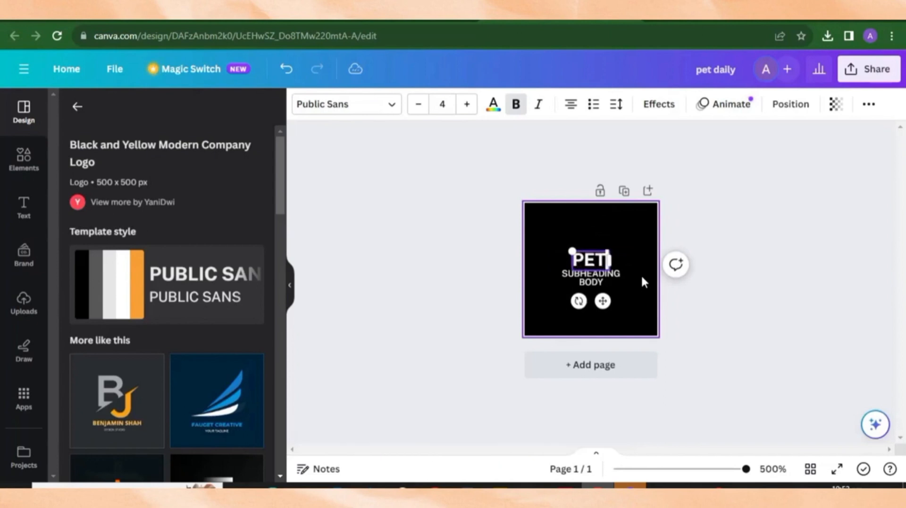
# - Replace the subheading text with CARES and delete the body text below it
pyautogui.click(582, 281)
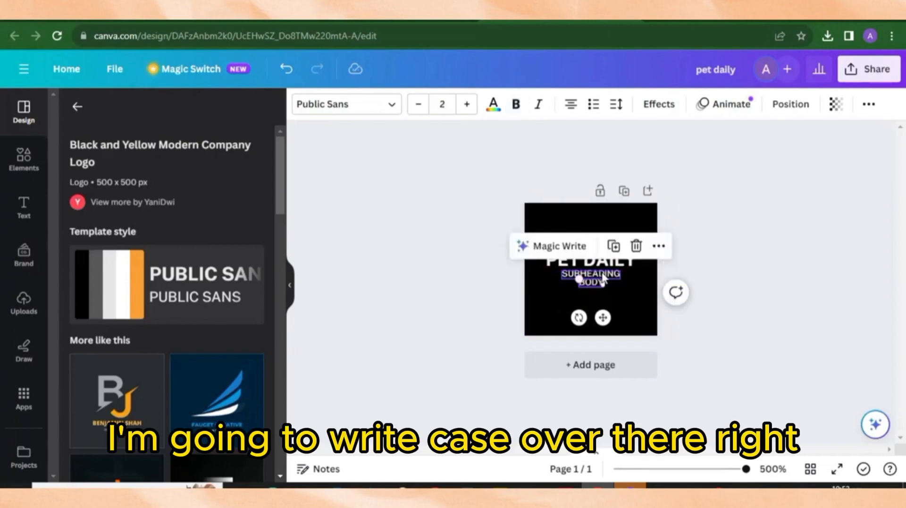
pyautogui.click(566, 271)
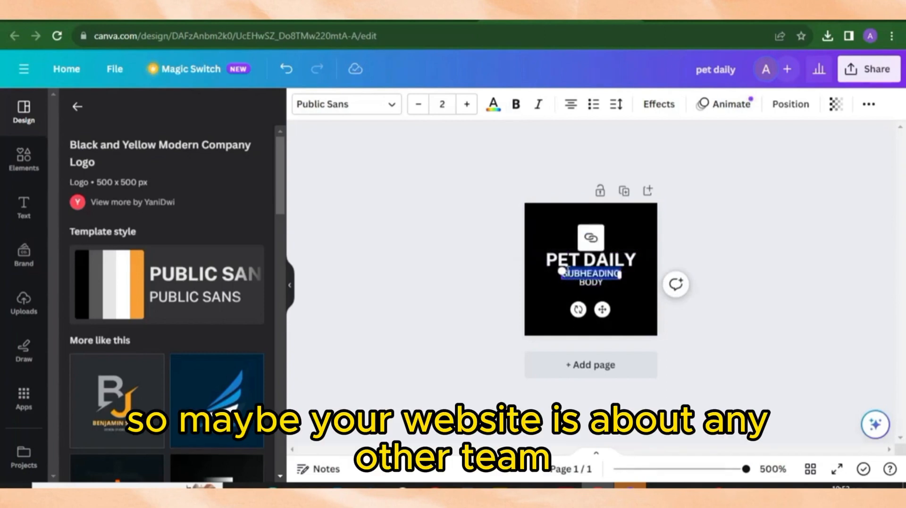
pyautogui.write('CARES')
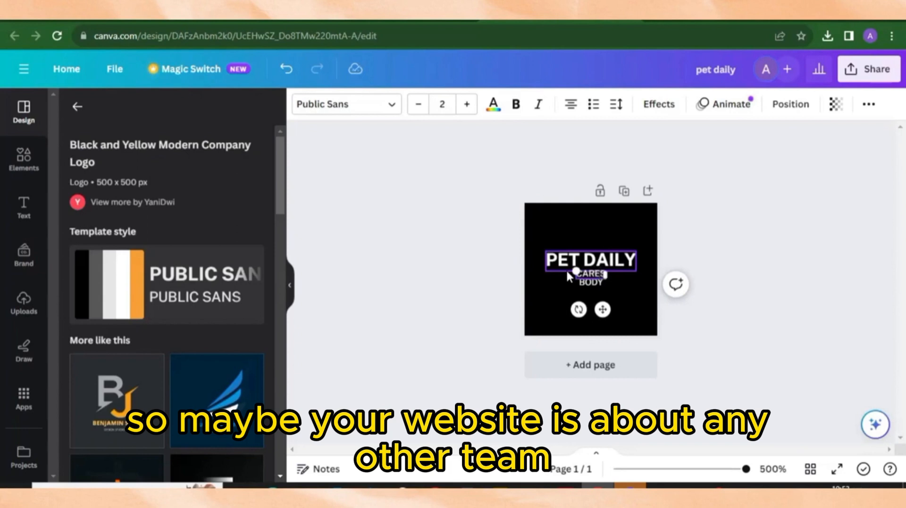
pyautogui.click(563, 278)
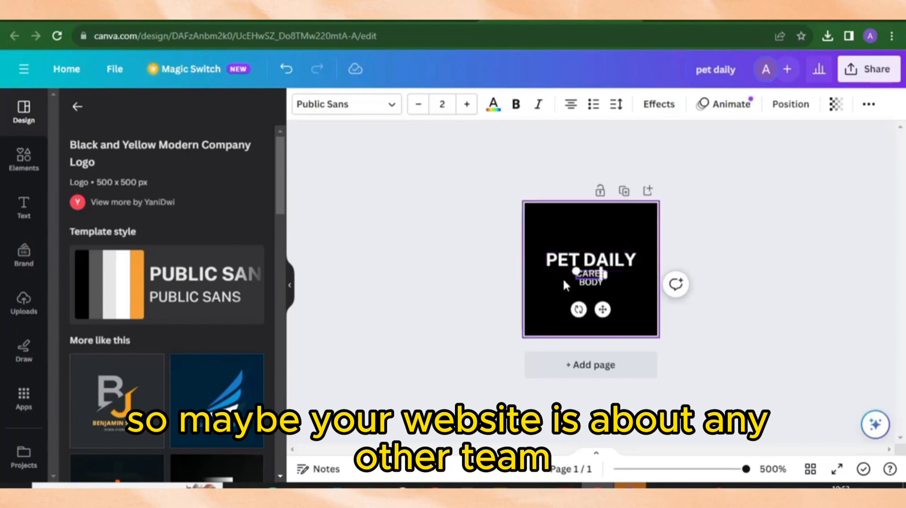
pyautogui.click(588, 281)
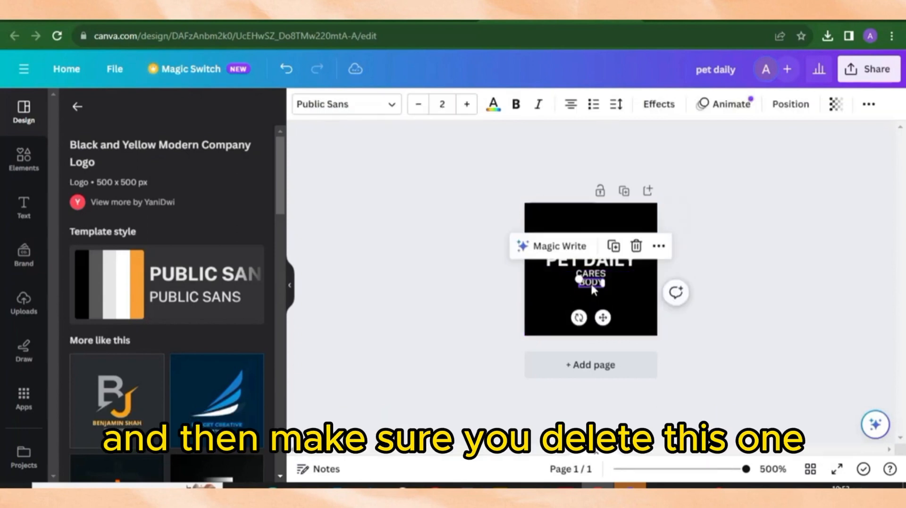
pyautogui.click(636, 246)
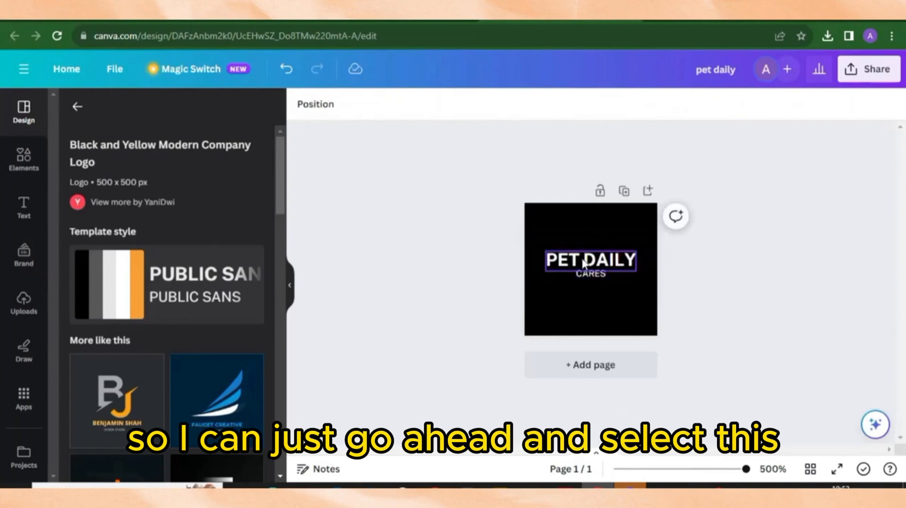
# - Change the text colour of PET DAILY to the dark green default solid colour
pyautogui.doubleClick(561, 263)
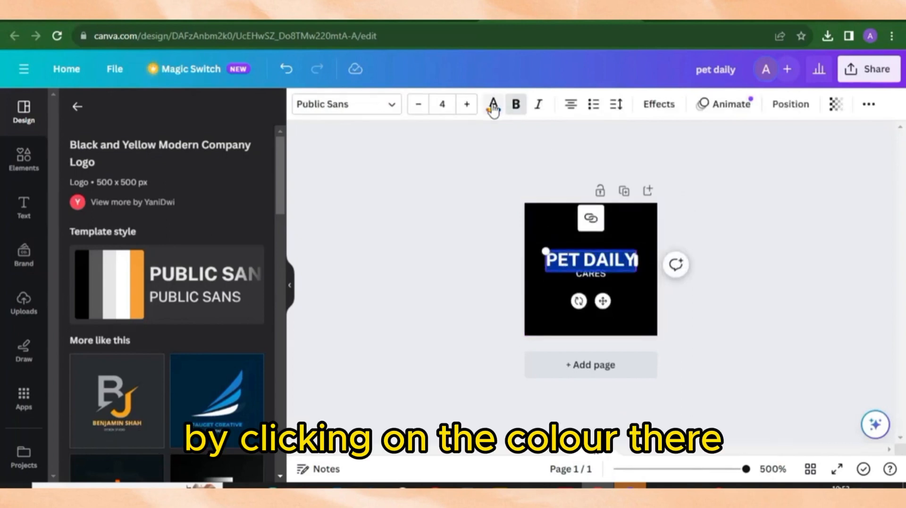
pyautogui.click(493, 104)
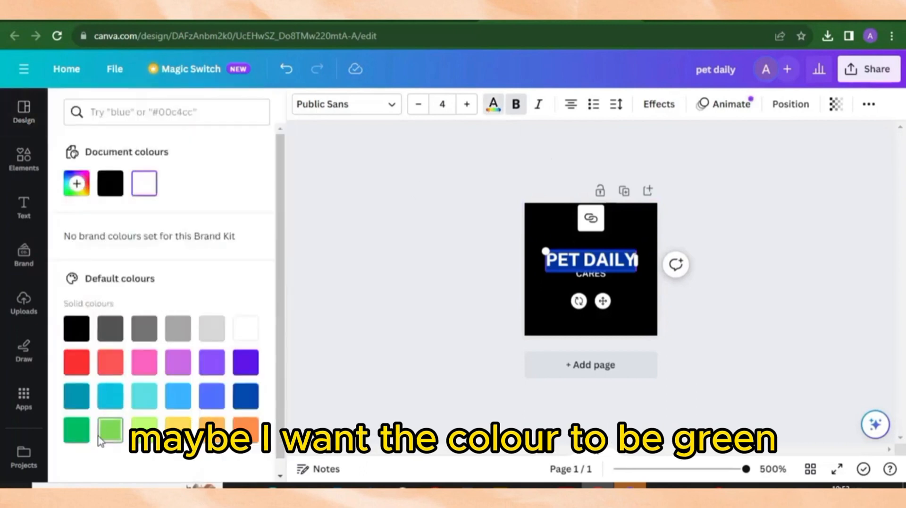
pyautogui.click(76, 430)
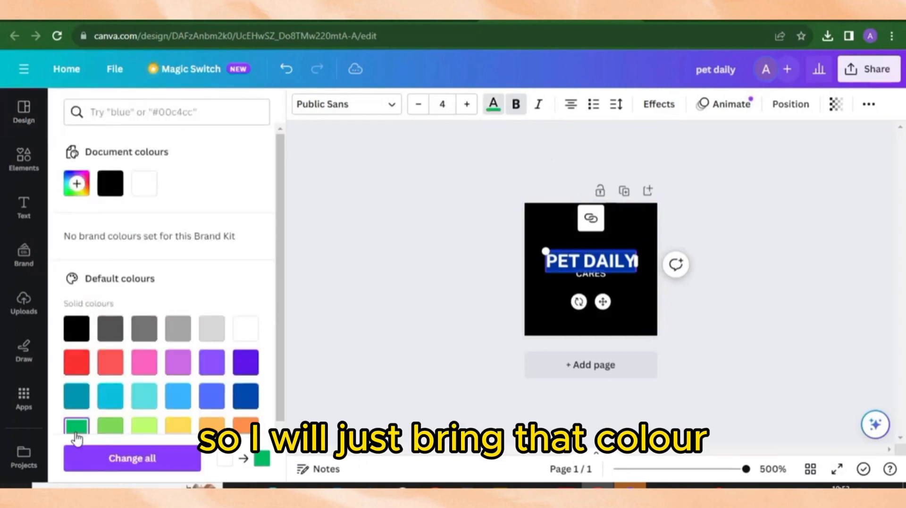
pyautogui.click(457, 262)
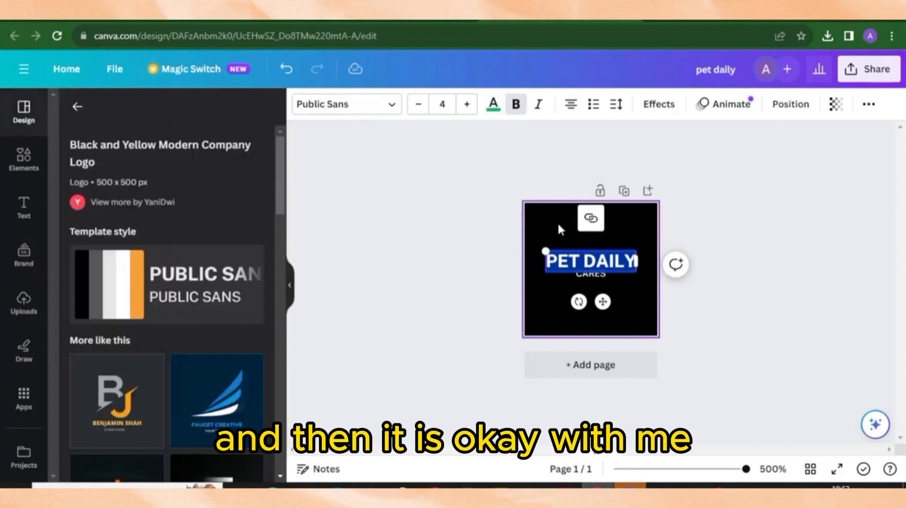
# - Enlarge the CARES text beneath the heading and scale PET DAILY up slightly, keeping both centred on the page
pyautogui.click(588, 283)
pyautogui.click(588, 273)
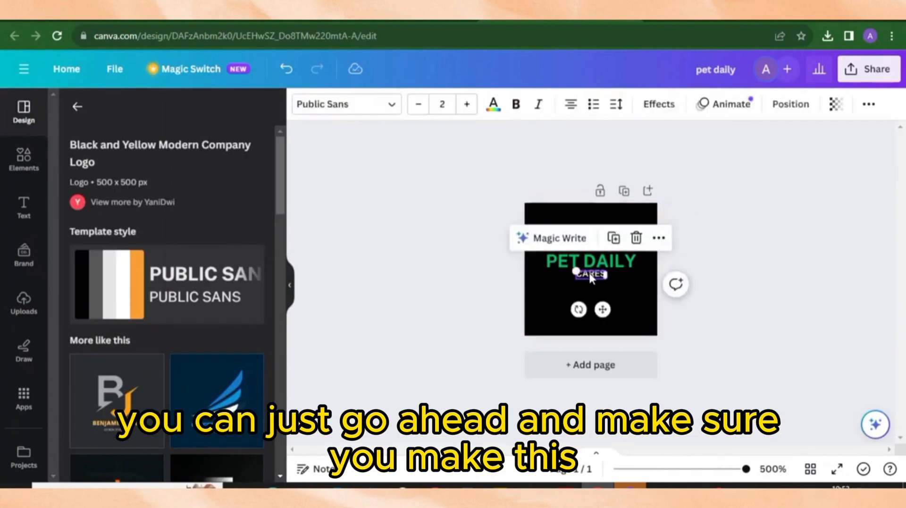
pyautogui.moveTo(610, 278); pyautogui.dragTo(595, 319)
pyautogui.click(634, 267)
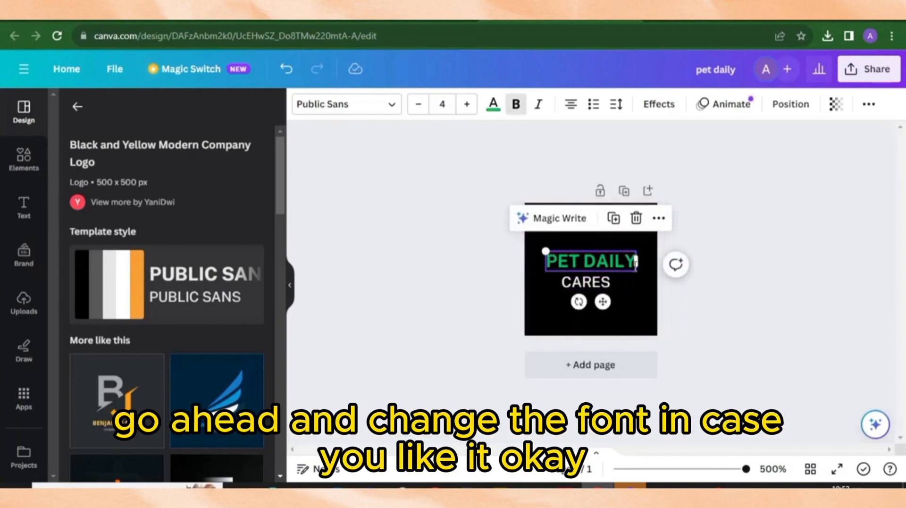
pyautogui.moveTo(635, 268); pyautogui.dragTo(644, 284)
pyautogui.moveTo(524, 247); pyautogui.dragTo(543, 251)
pyautogui.click(544, 312)
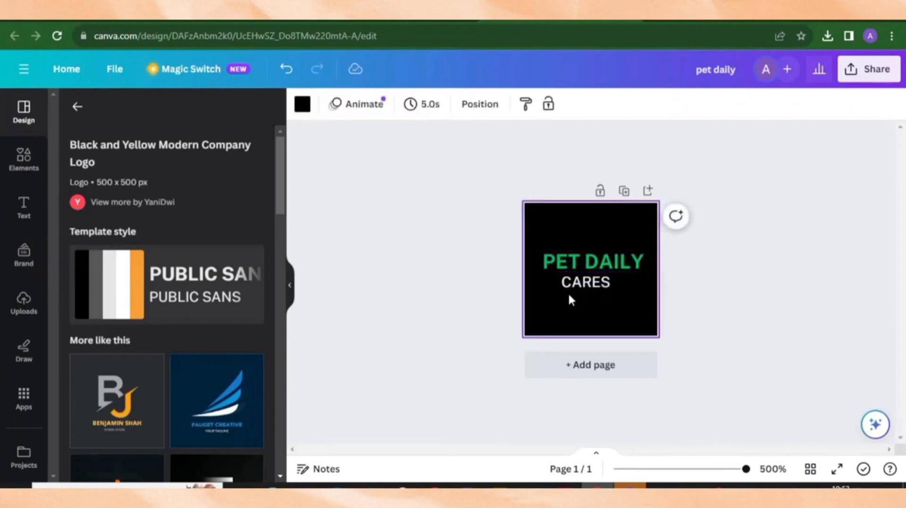
# - Download the logo design as a PNG at 40 × 40 px
pyautogui.click(871, 75)
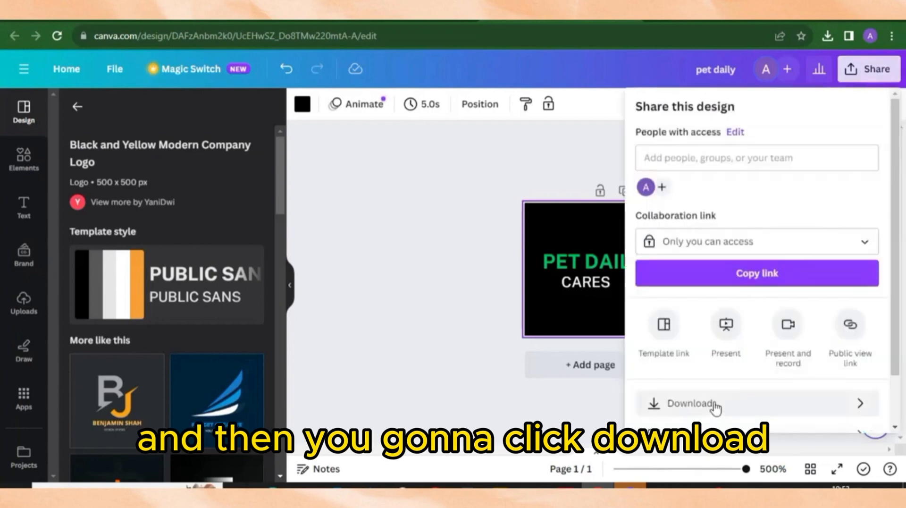
pyautogui.scroll(-2, 716, 407)
pyautogui.click(716, 346)
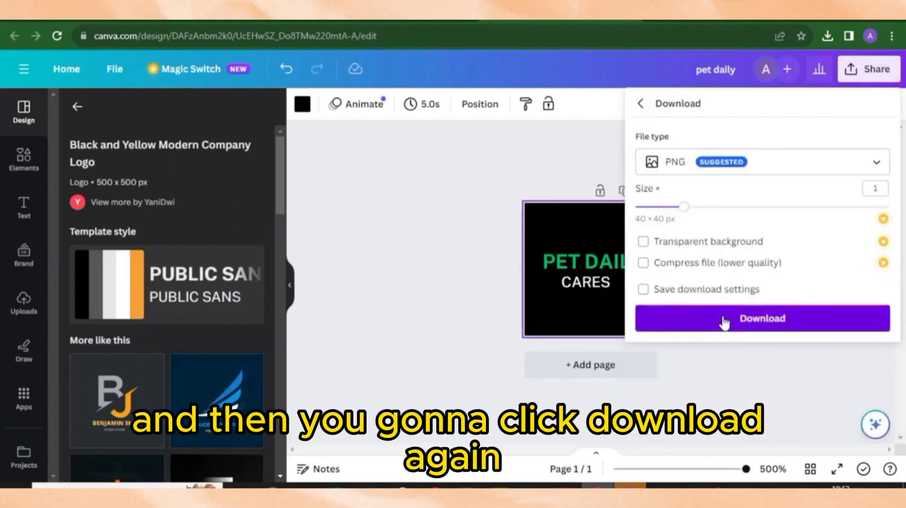
pyautogui.click(725, 323)
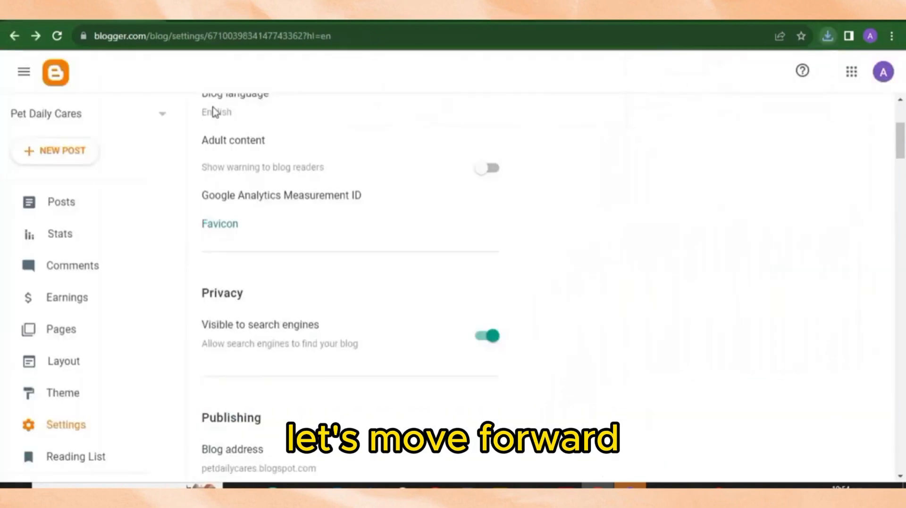
# - Switch to the Blogger settings and upload the pet daily PNG from the Downloads folder as the favicon, then save it
pyautogui.click(215, 229)
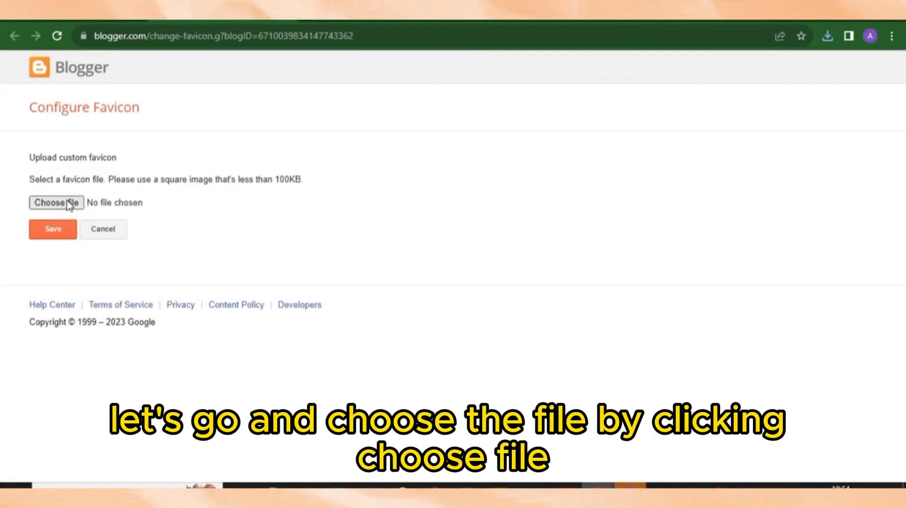
pyautogui.click(69, 204)
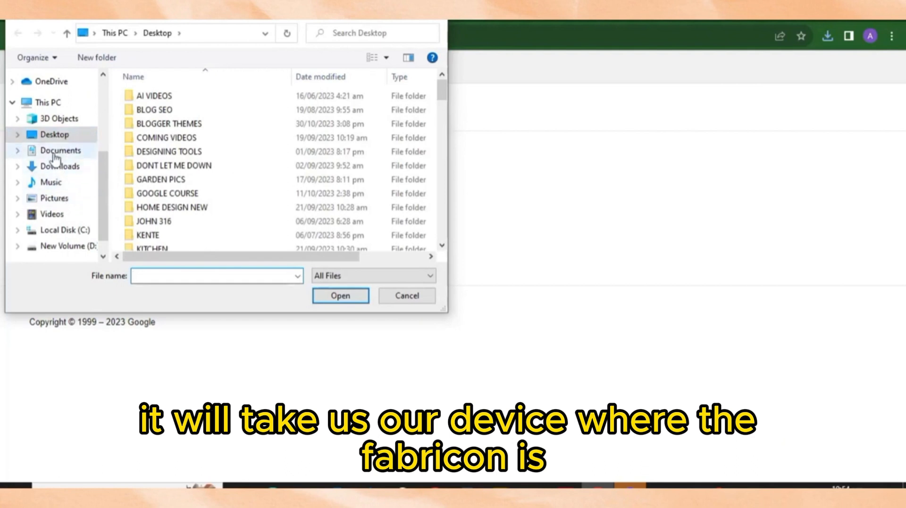
pyautogui.click(66, 170)
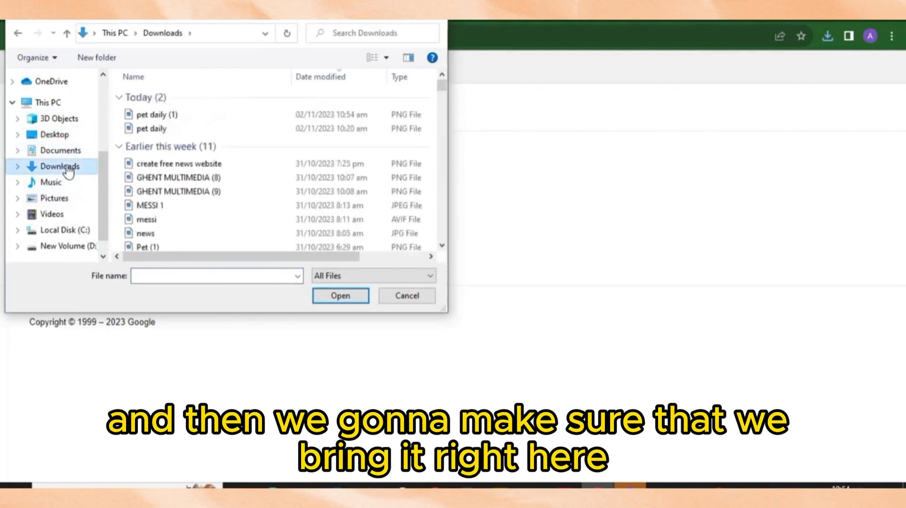
pyautogui.doubleClick(162, 128)
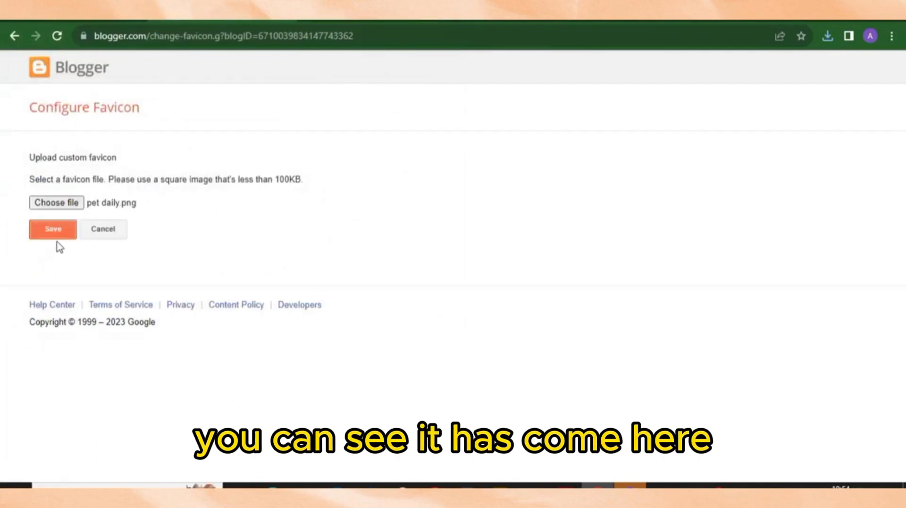
pyautogui.click(55, 235)
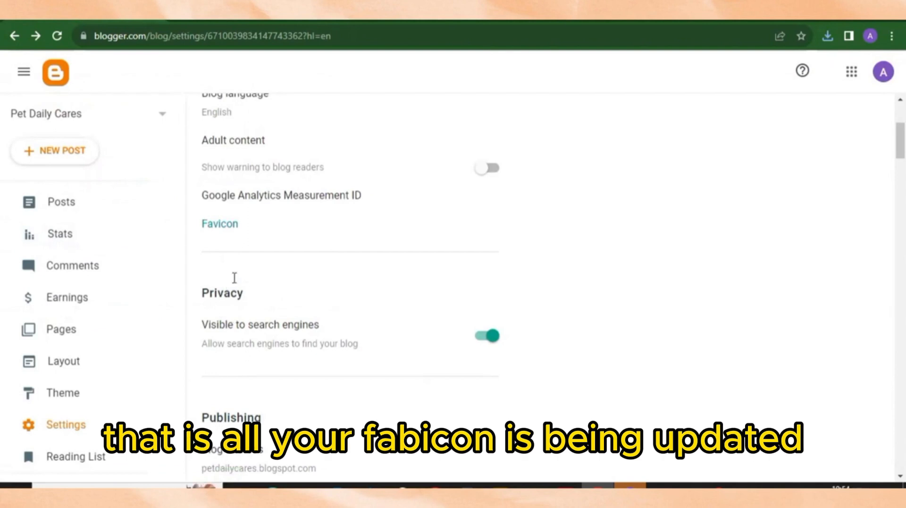
# - Review the privacy and publishing settings, including the blog address and the custom domain dialog, without changing anything
pyautogui.scroll(-2, 259, 302)
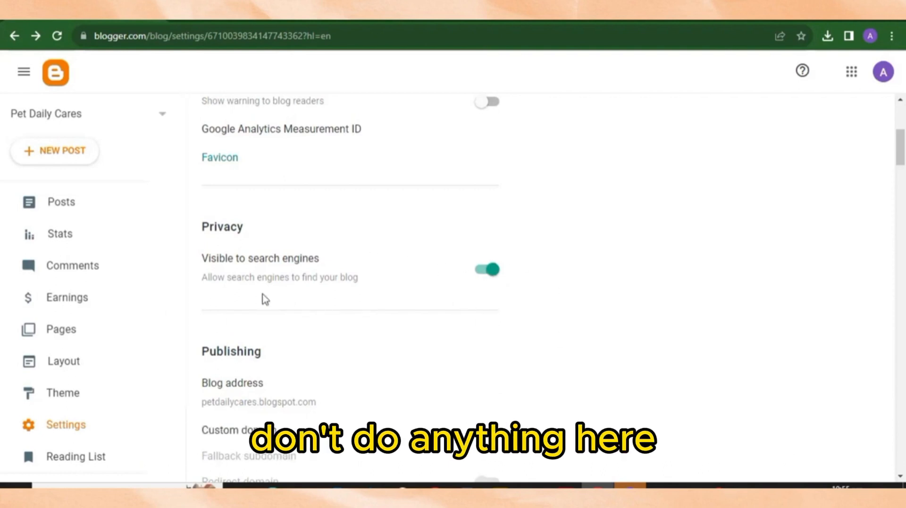
pyautogui.scroll(-3, 253, 307)
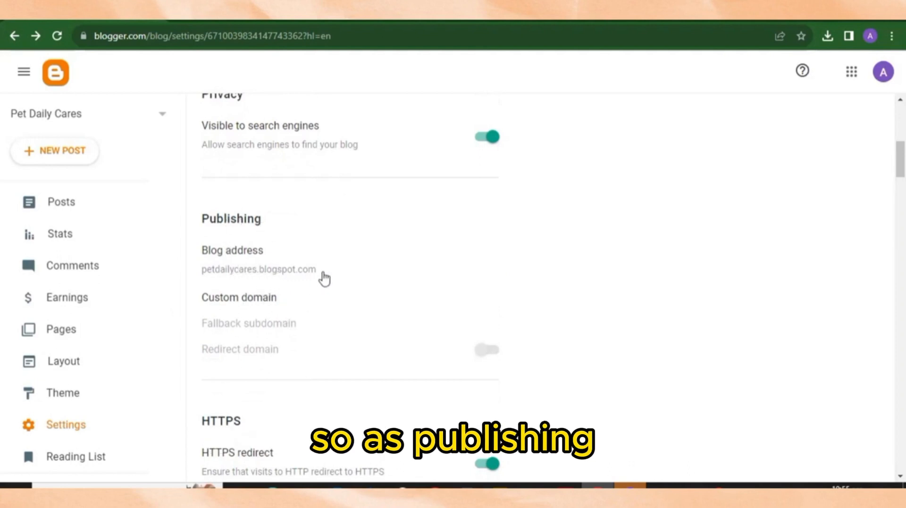
pyautogui.moveTo(314, 270); pyautogui.dragTo(202, 270)
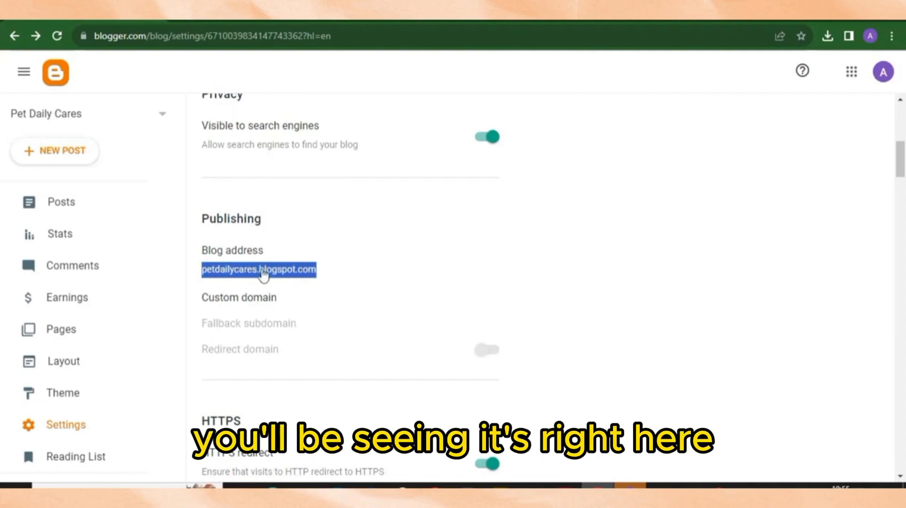
pyautogui.click(324, 299)
pyautogui.click(324, 300)
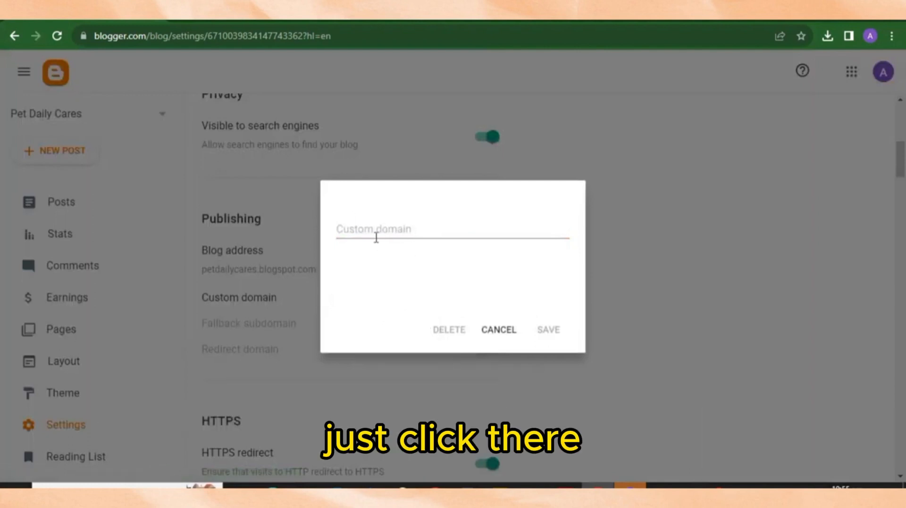
pyautogui.click(499, 331)
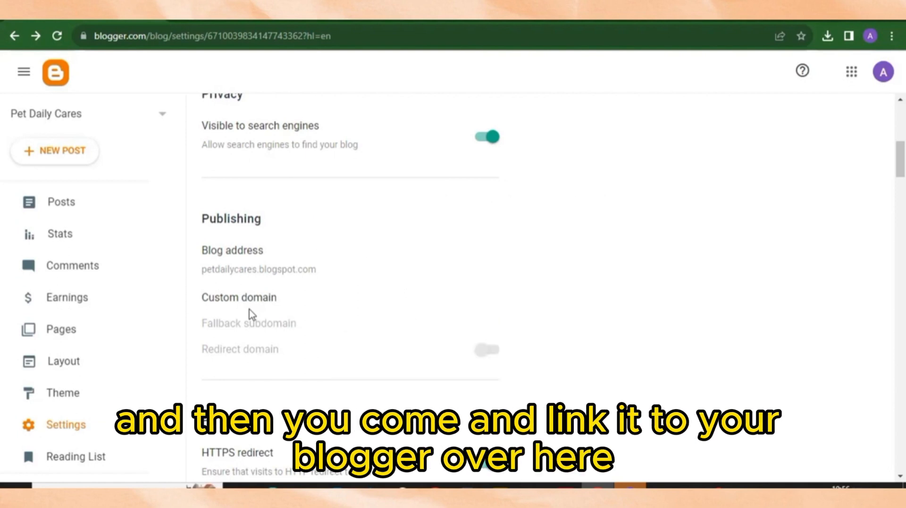
# - Review the HTTPS redirect and permissions settings, and view the blog admins and authors dialog without changing it
pyautogui.scroll(-1, 254, 313)
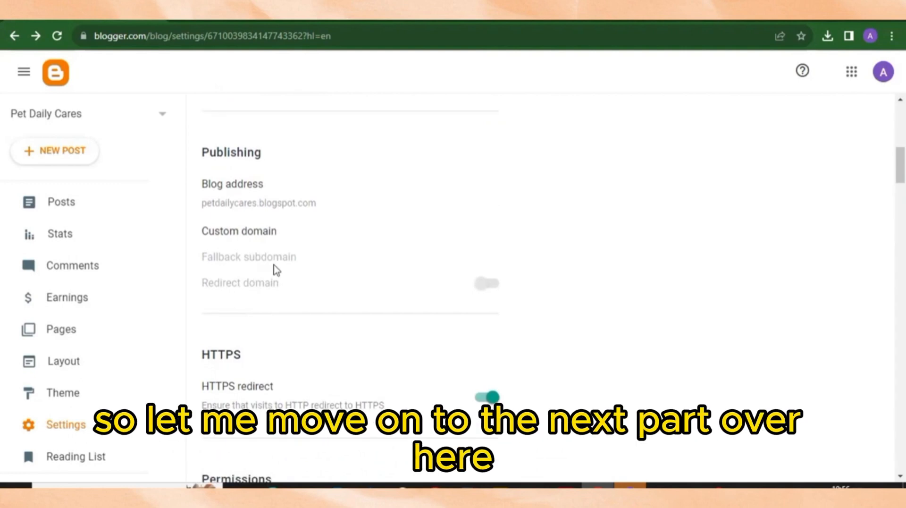
pyautogui.scroll(-1, 251, 283)
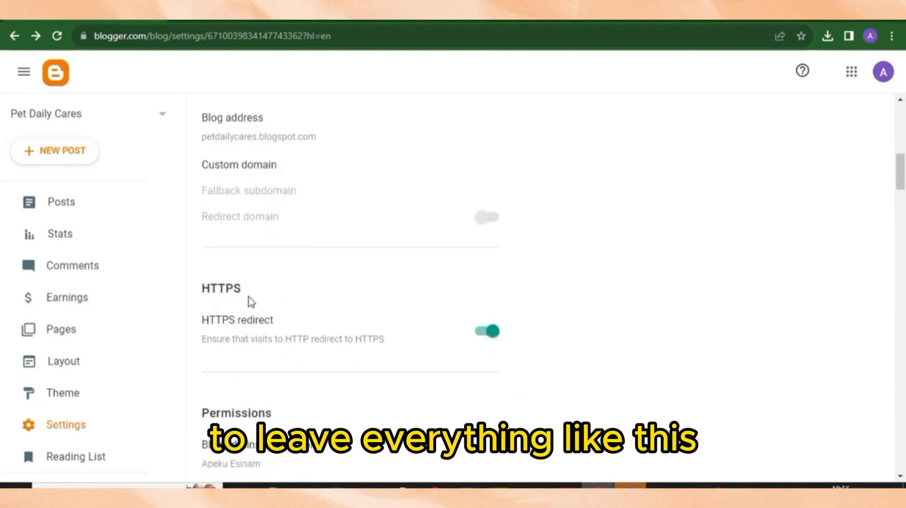
pyautogui.scroll(-1, 268, 299)
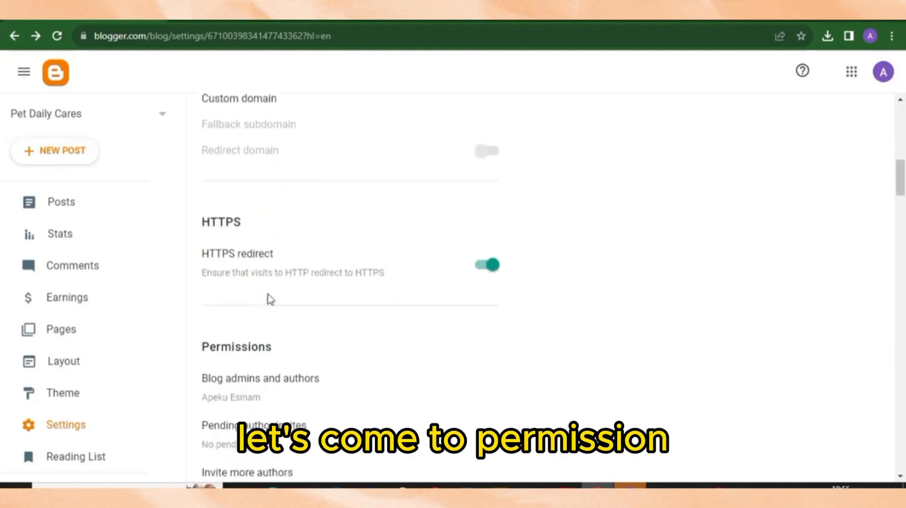
pyautogui.scroll(-2, 272, 295)
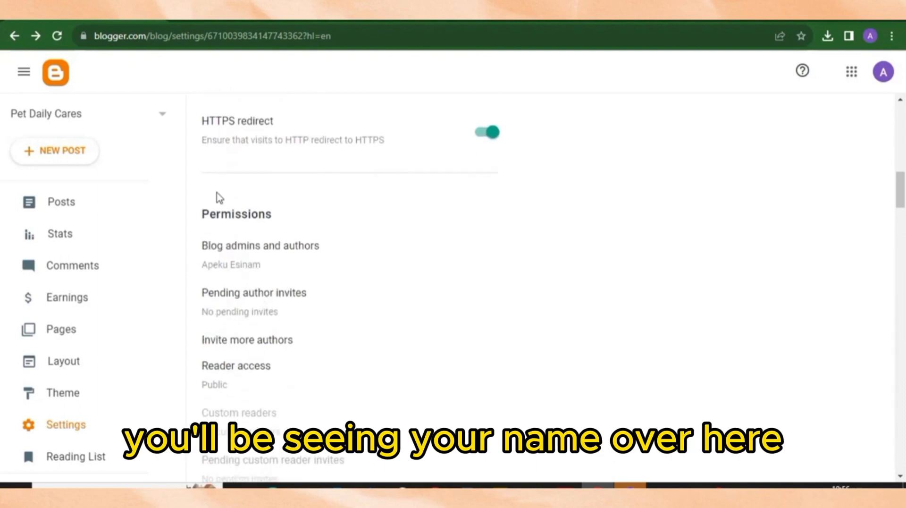
pyautogui.moveTo(261, 264); pyautogui.dragTo(202, 264)
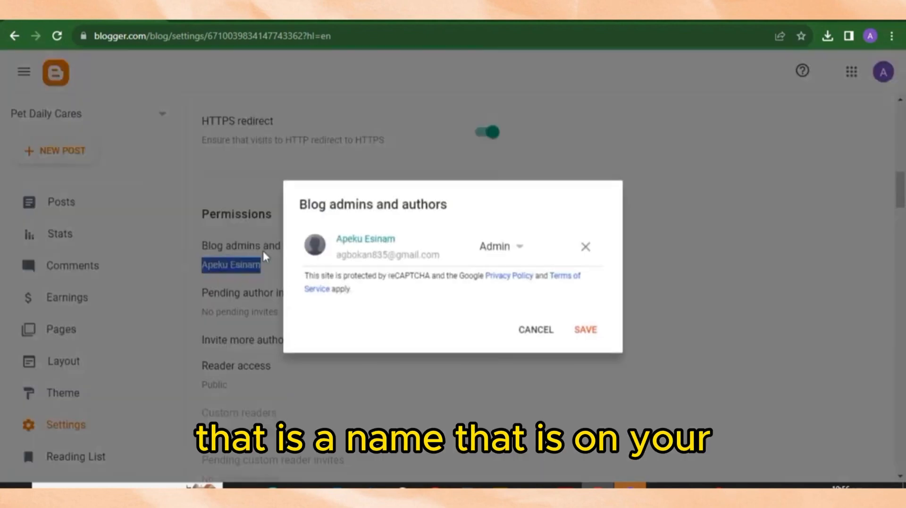
pyautogui.click(536, 331)
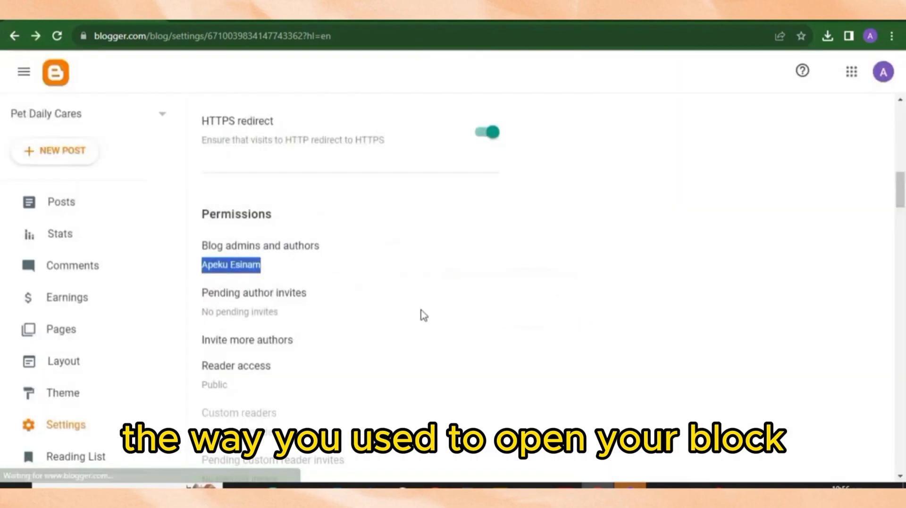
# - View the dialog for inviting more authors without inviting anyone, and review the reader access and posts settings
pyautogui.click(336, 204)
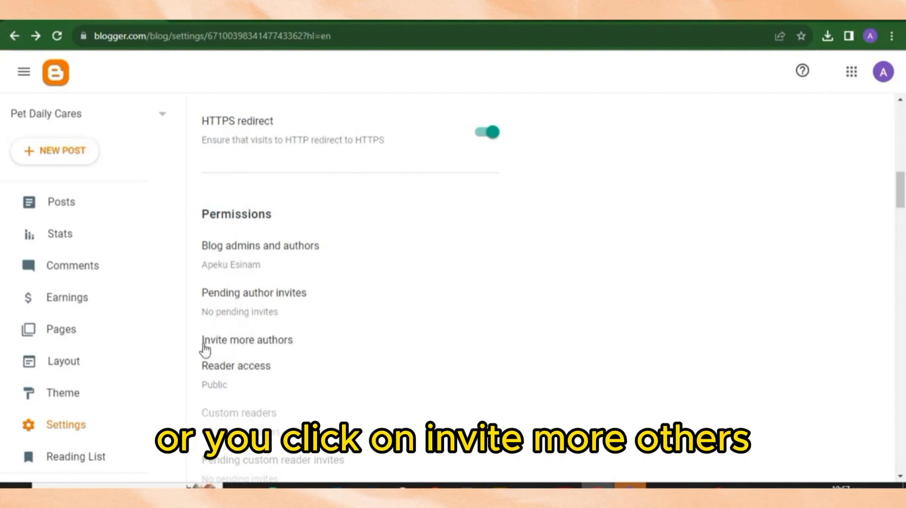
pyautogui.click(248, 344)
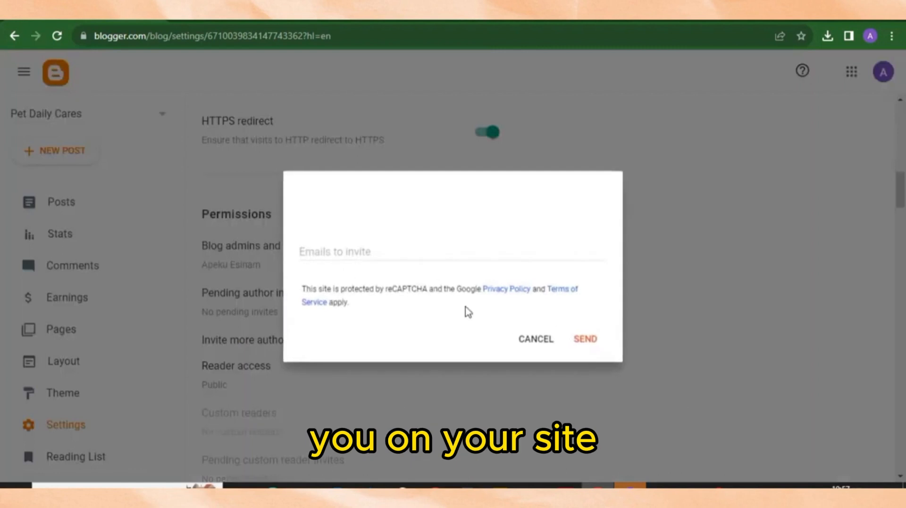
pyautogui.click(294, 339)
pyautogui.scroll(-1, 247, 318)
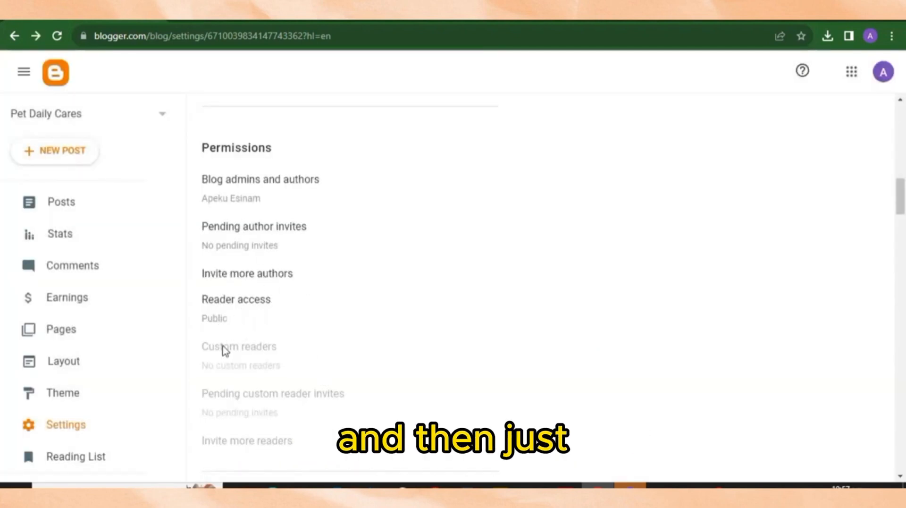
pyautogui.scroll(-1, 229, 365)
pyautogui.scroll(-2, 234, 326)
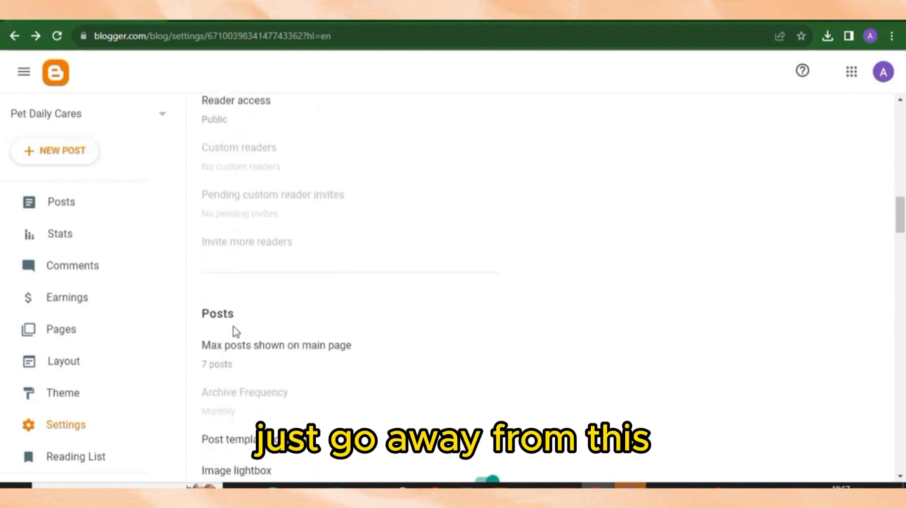
pyautogui.scroll(-1, 250, 262)
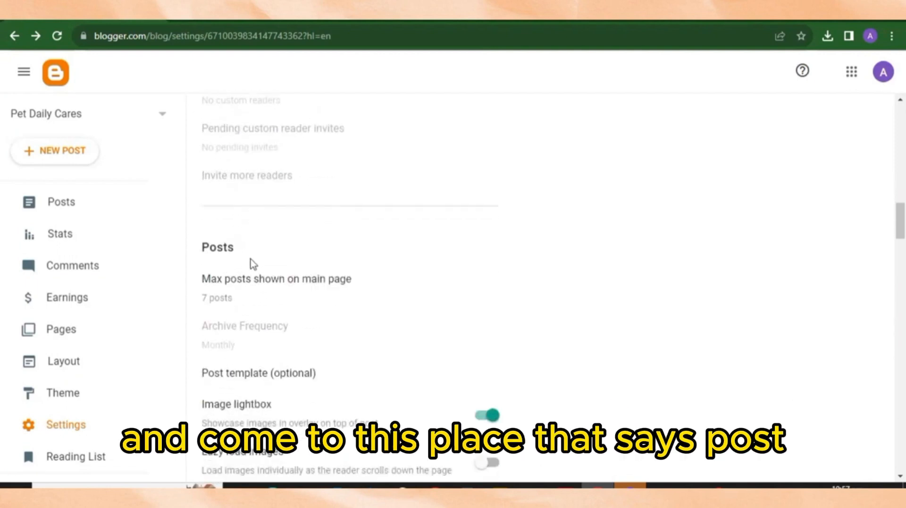
pyautogui.scroll(-1, 225, 263)
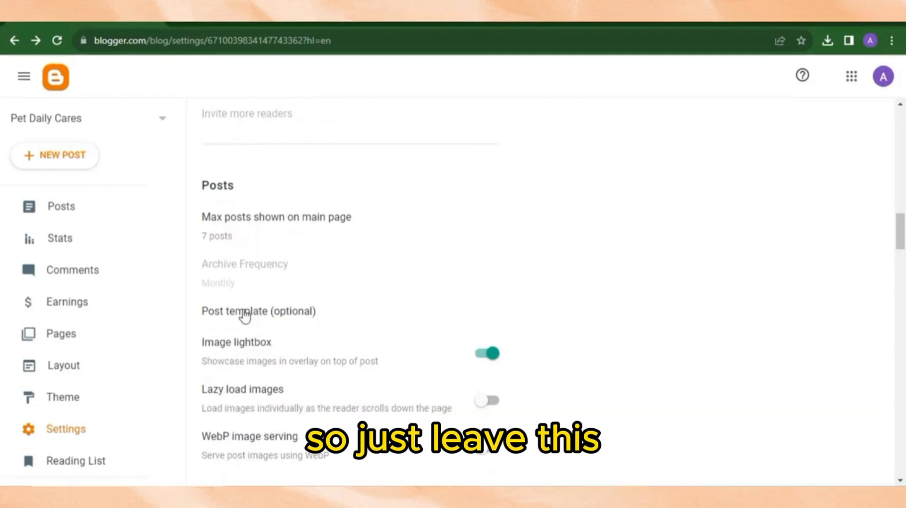
pyautogui.scroll(-1, 244, 316)
pyautogui.scroll(-3, 243, 317)
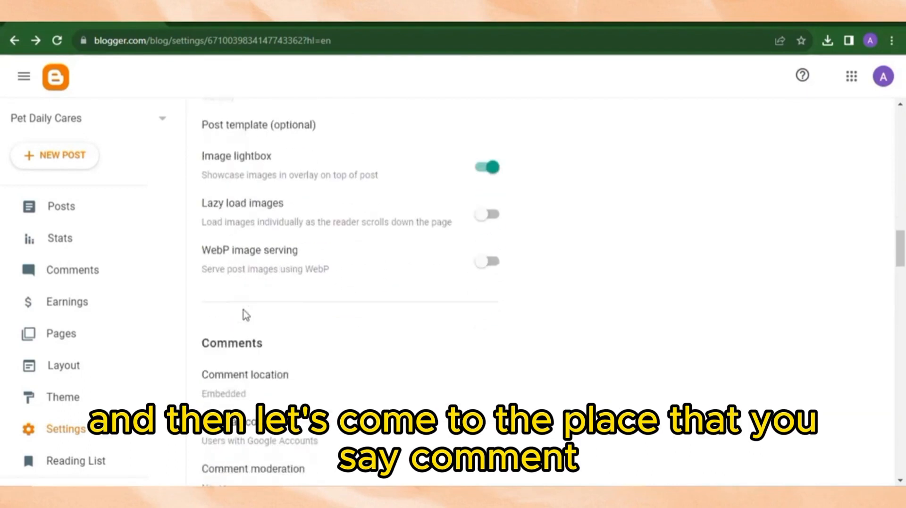
# - In the Comments settings, set who can comment to Users with Google Accounts and save
pyautogui.scroll(-1, 244, 314)
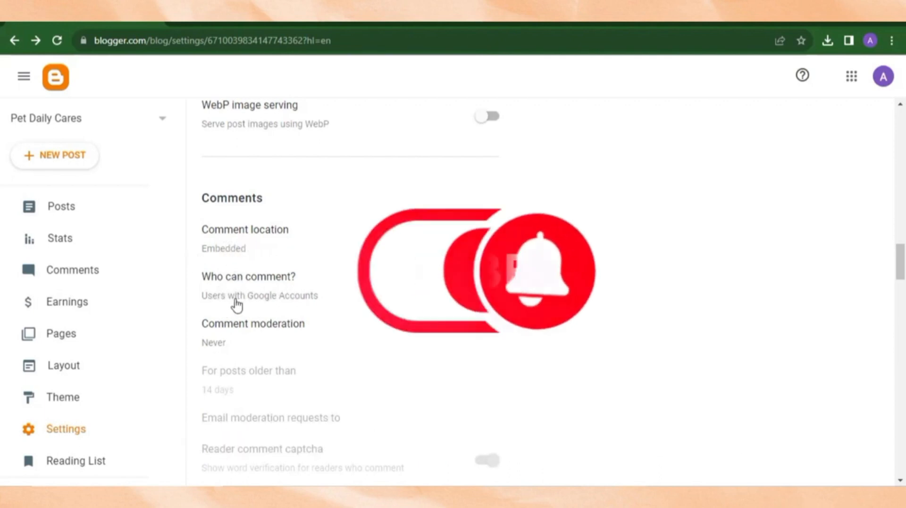
pyautogui.click(252, 303)
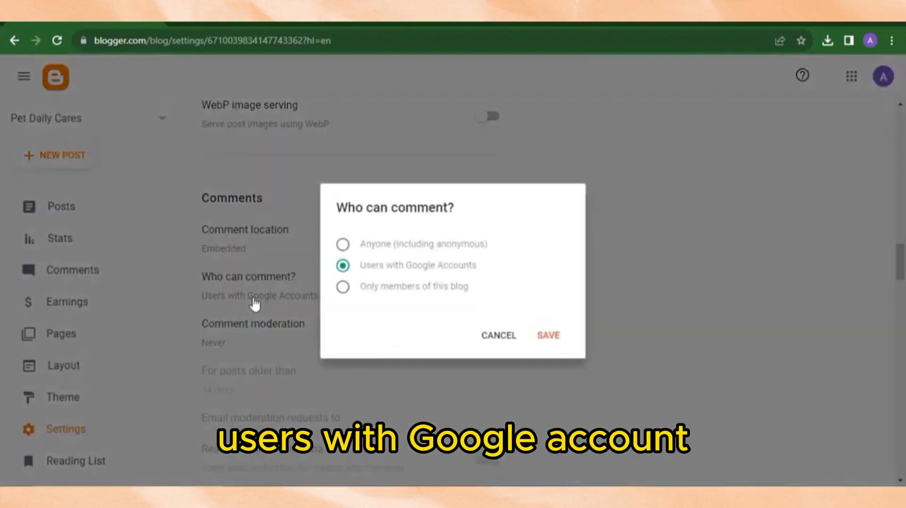
pyautogui.moveTo(484, 270); pyautogui.dragTo(363, 272)
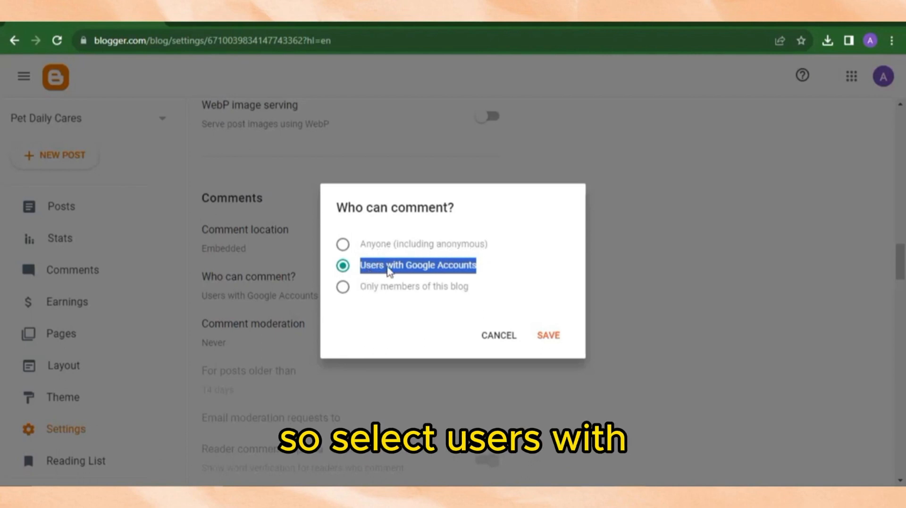
pyautogui.click(452, 270)
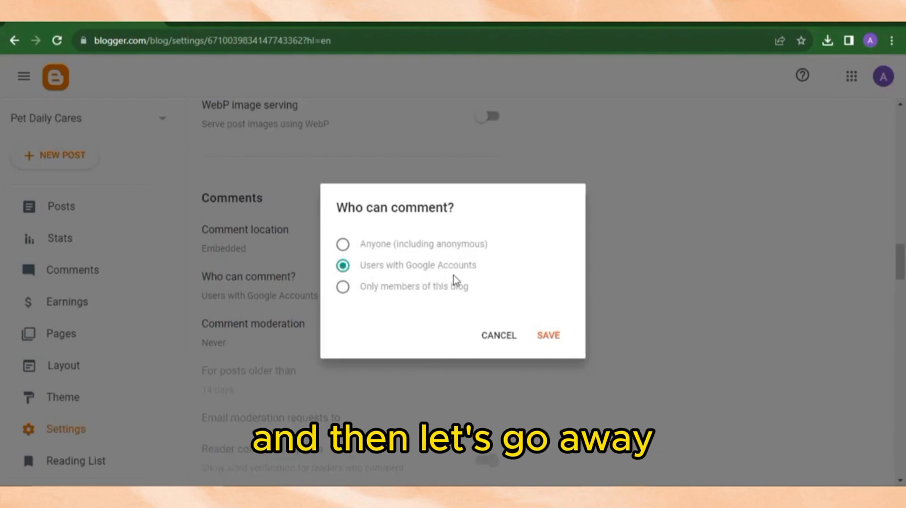
pyautogui.click(546, 337)
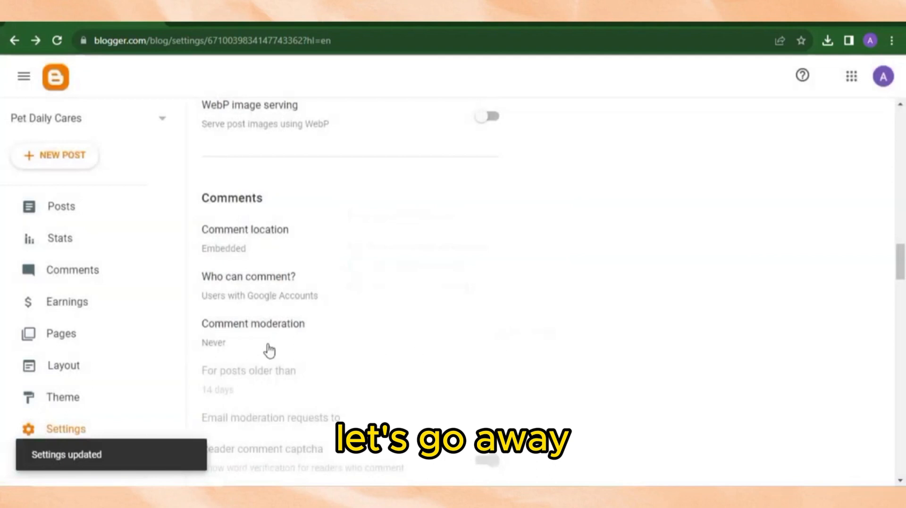
# - Set comment moderation to Always and save it
pyautogui.scroll(-2, 225, 359)
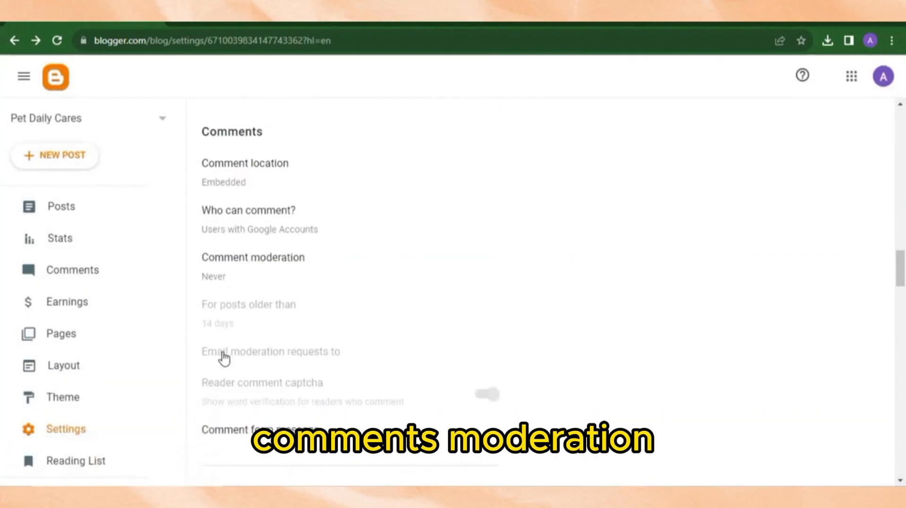
pyautogui.click(219, 279)
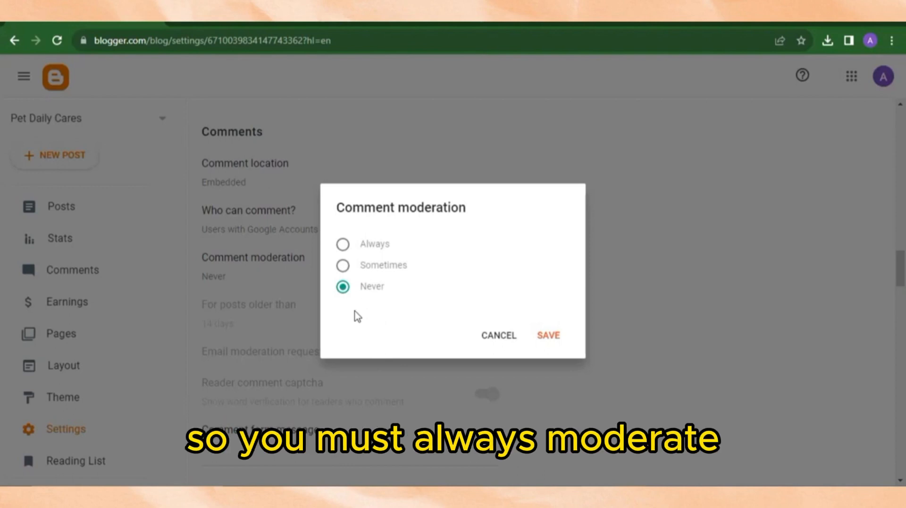
pyautogui.click(344, 245)
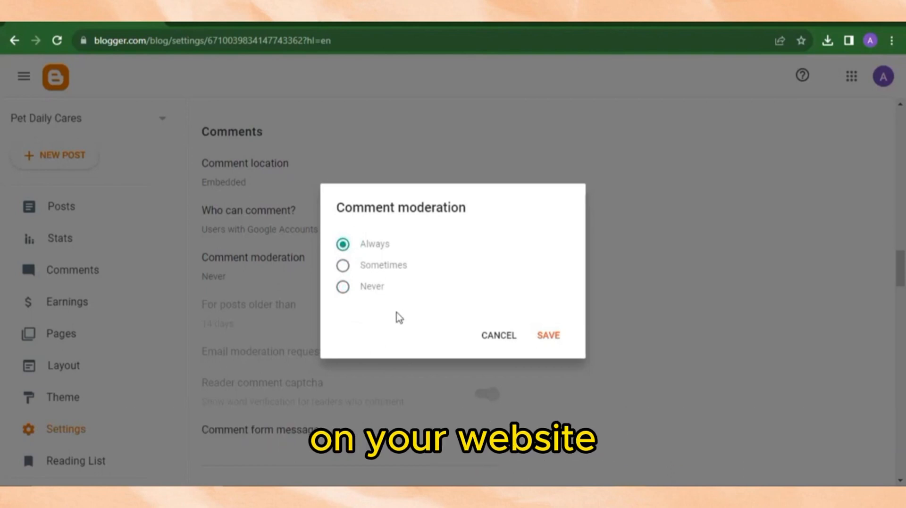
pyautogui.click(546, 338)
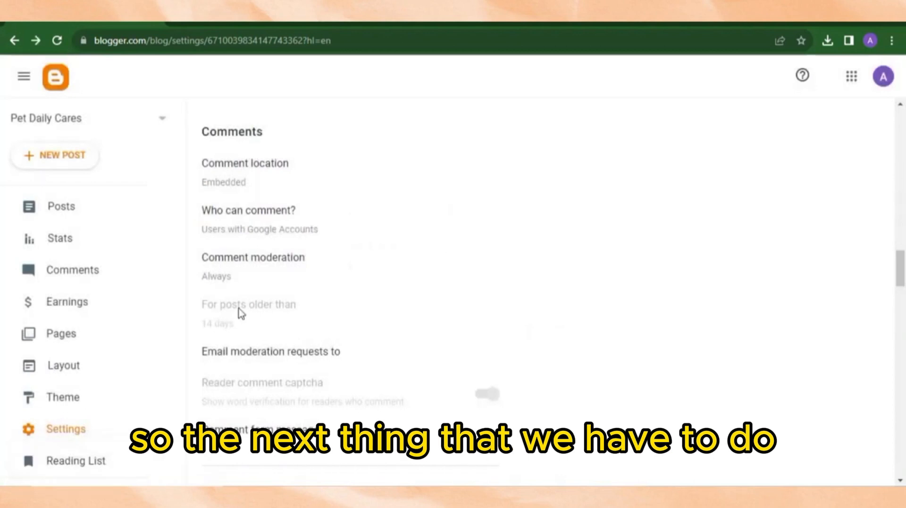
# - Leave the email and formatting settings as they are and enable the search description under Meta tags
pyautogui.scroll(-1, 232, 310)
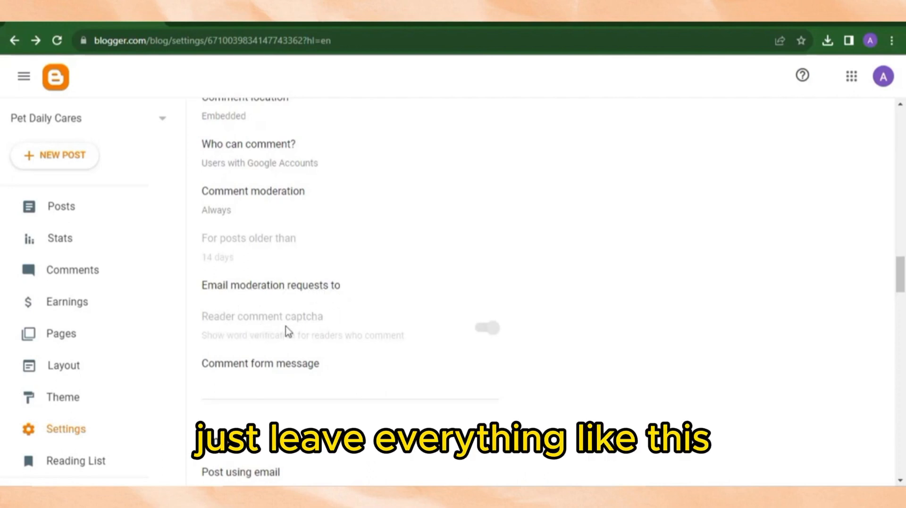
pyautogui.scroll(-5, 264, 340)
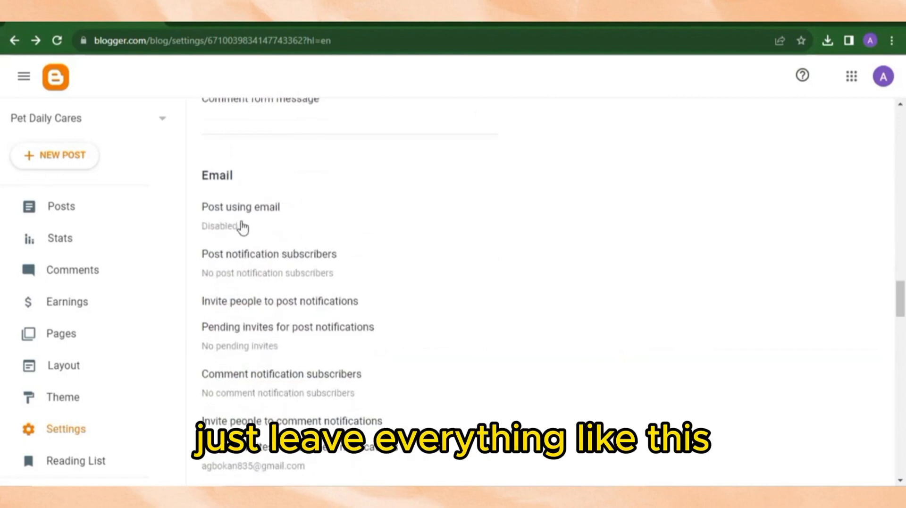
pyautogui.scroll(-1, 243, 240)
pyautogui.scroll(-5, 243, 241)
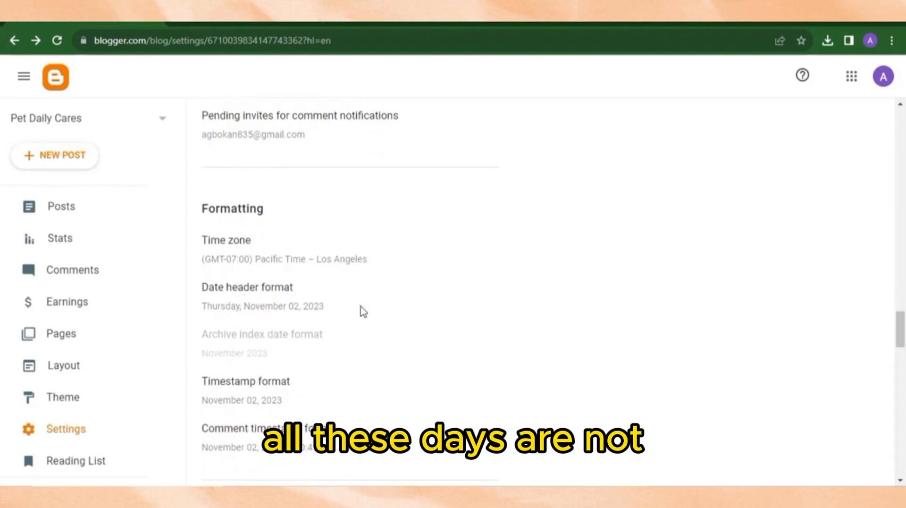
pyautogui.scroll(-3, 263, 317)
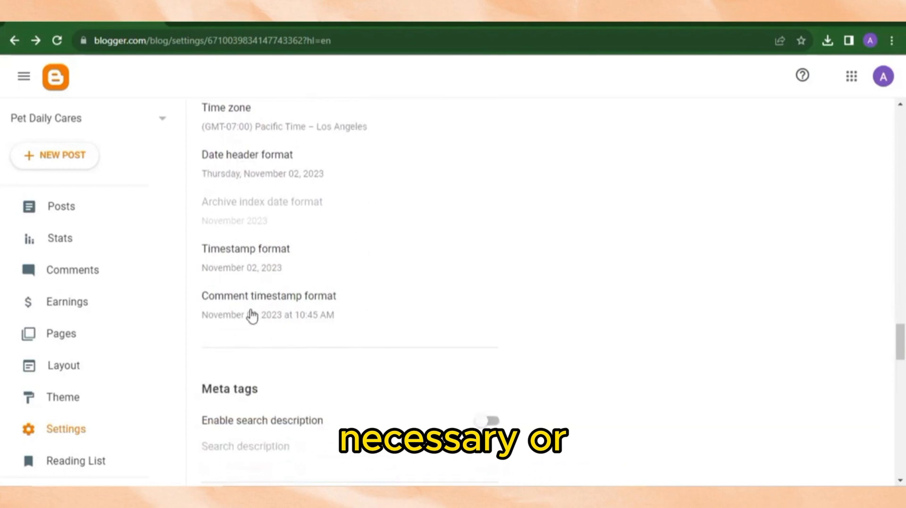
pyautogui.scroll(-3, 244, 302)
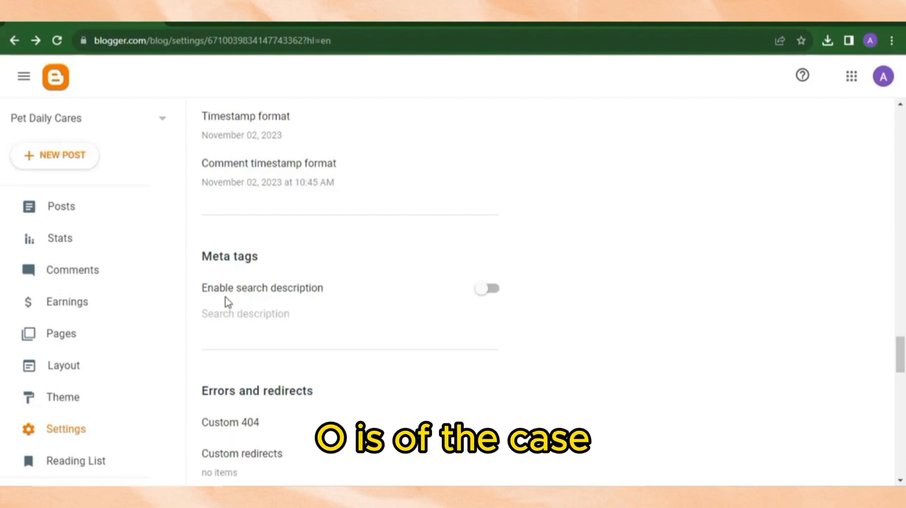
pyautogui.scroll(-2, 229, 301)
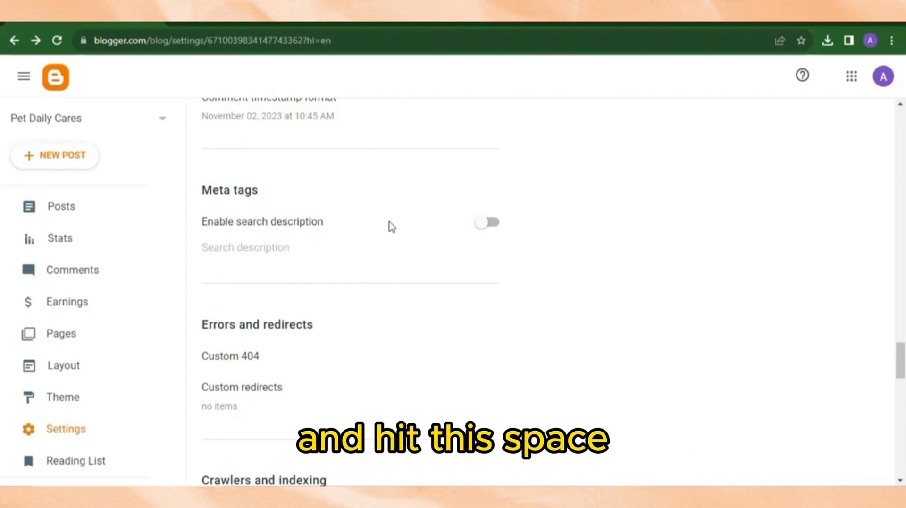
pyautogui.click(481, 230)
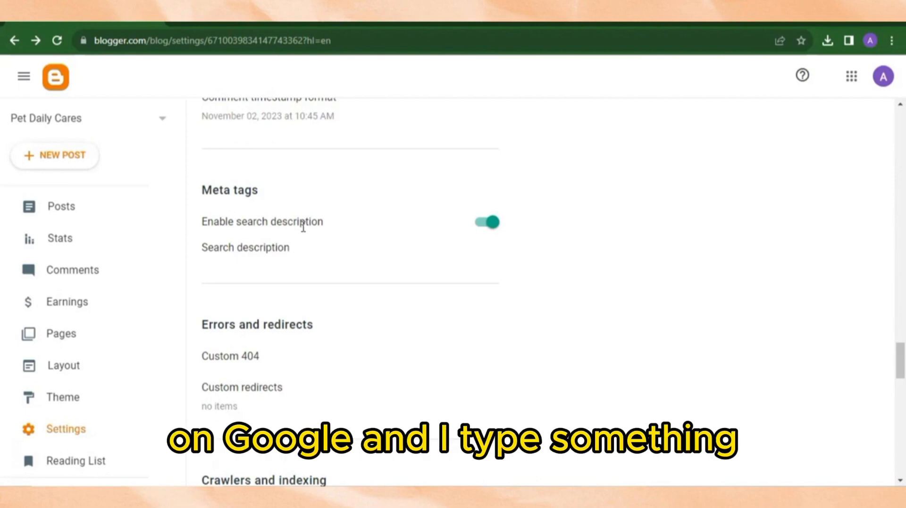
# - Search Google for "orange" in a new browser tab and examine the description text beneath the first result
pyautogui.hotkey('ctrl', 't')
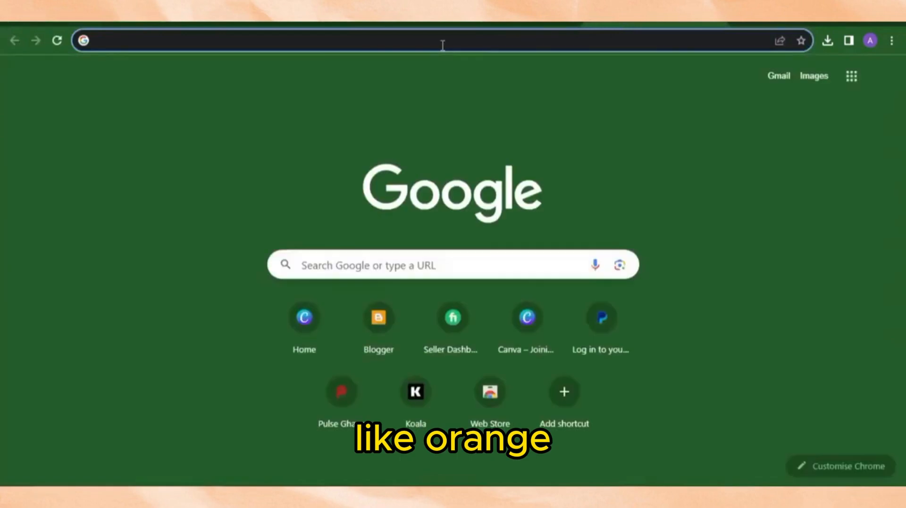
pyautogui.write('orange')
pyautogui.press('Return')
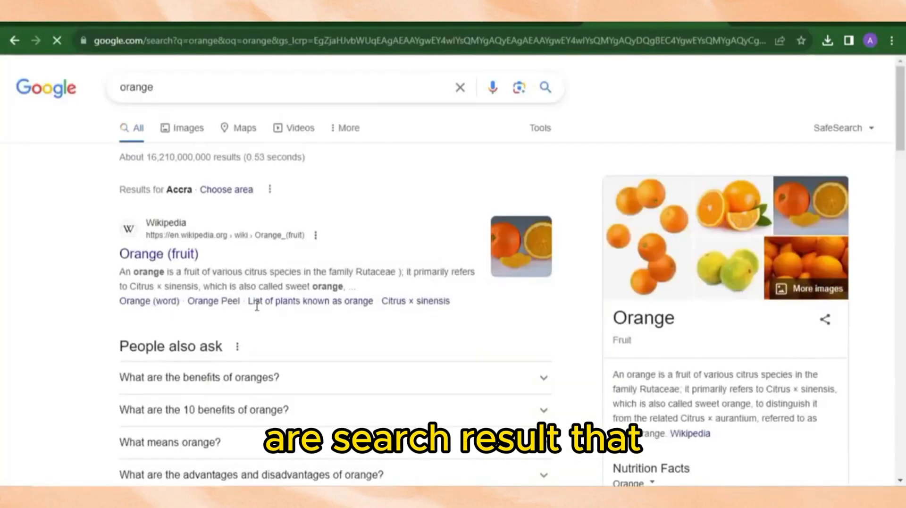
pyautogui.scroll(-10, 207, 370)
pyautogui.scroll(10, 203, 369)
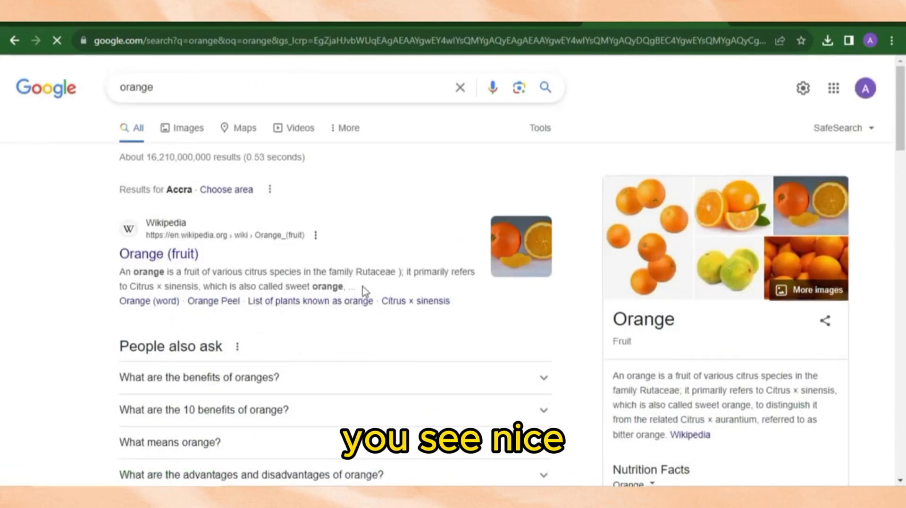
pyautogui.moveTo(359, 288); pyautogui.dragTo(112, 284)
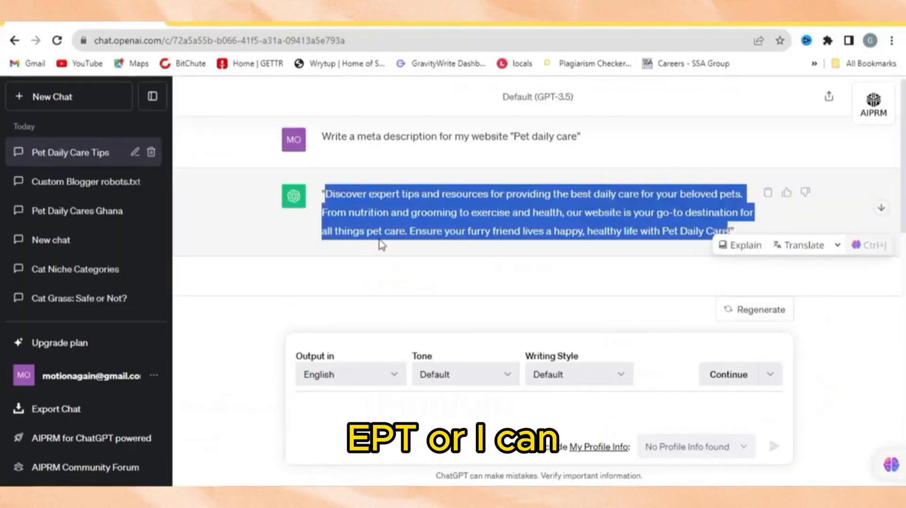
# - In the ChatGPT conversation about the Pet daily care meta description, request an alternative with the prompt "add another one"
pyautogui.click(368, 200)
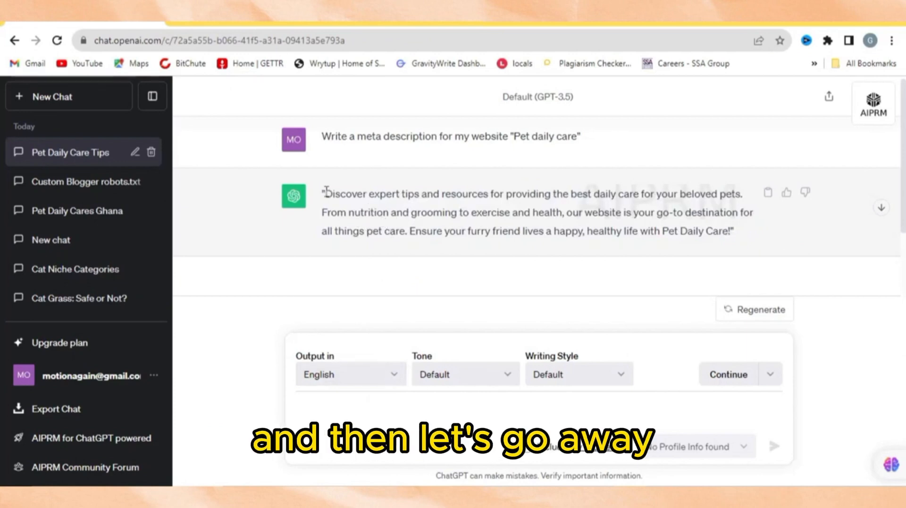
pyautogui.moveTo(326, 190); pyautogui.dragTo(725, 230)
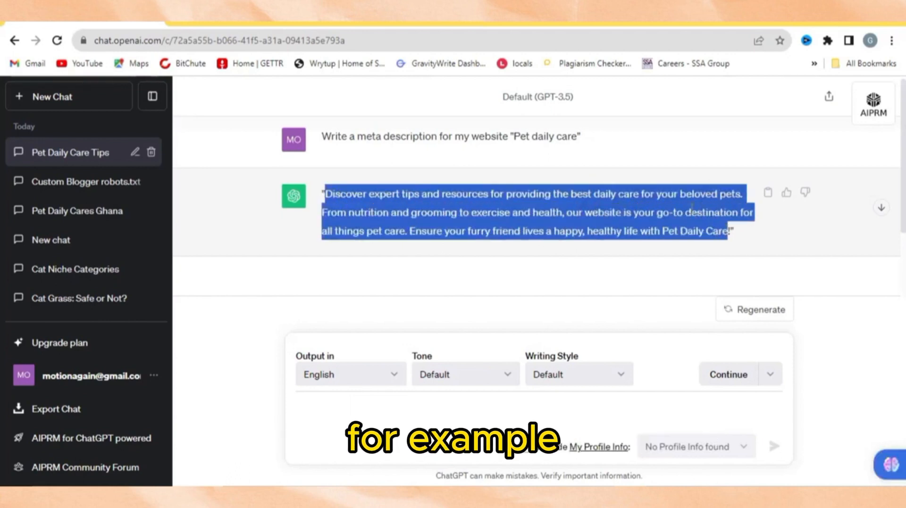
pyautogui.rightClick(587, 195)
pyautogui.click(498, 206)
pyautogui.click(345, 414)
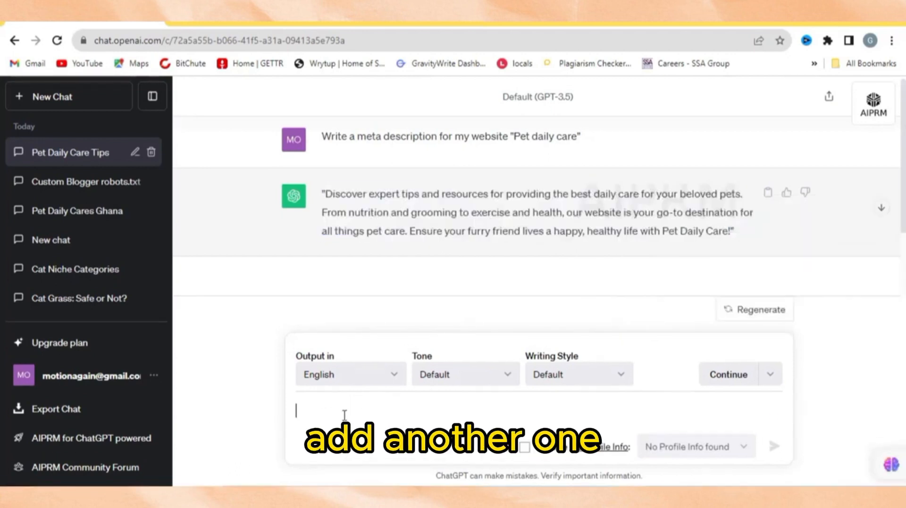
pyautogui.write('add another one')
pyautogui.press('Return')
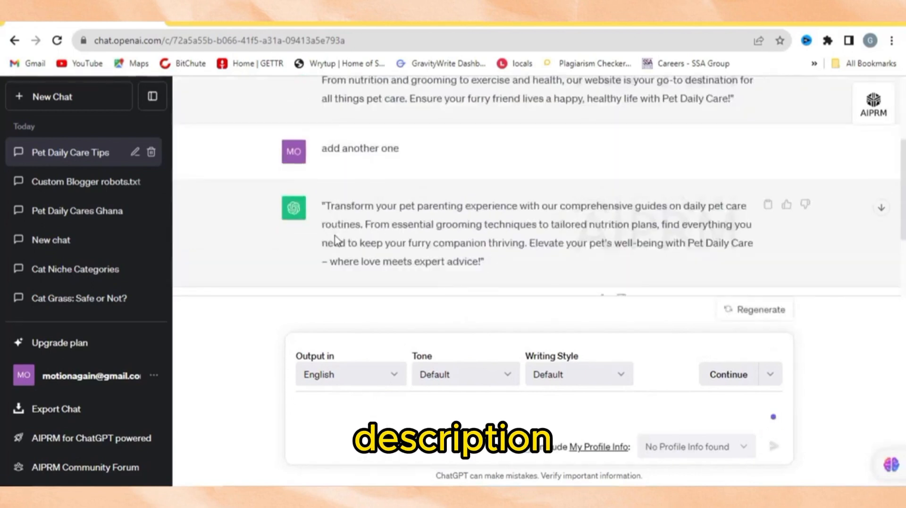
# - Copy the first generated meta description, beginning "Discover expert tips and resources", without its quotation marks
pyautogui.scroll(3, 379, 256)
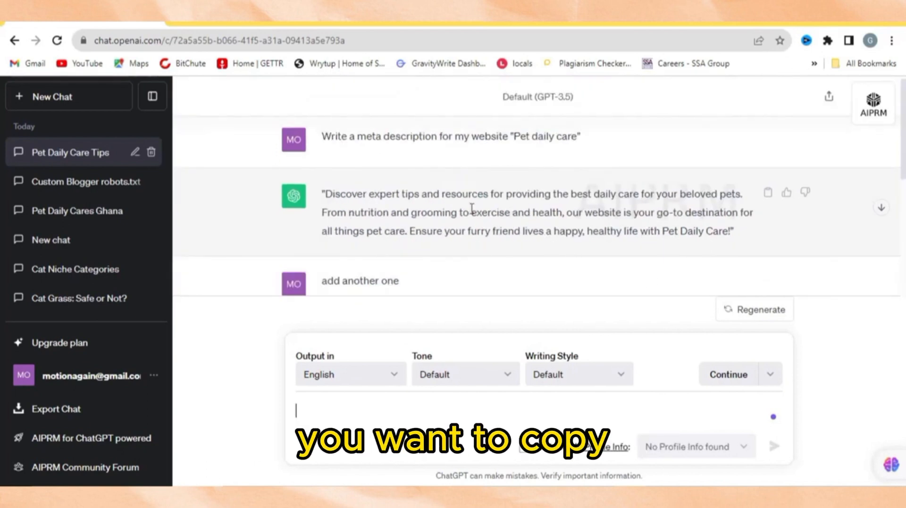
pyautogui.moveTo(729, 231); pyautogui.dragTo(326, 194)
pyautogui.rightClick(334, 193)
pyautogui.click(364, 203)
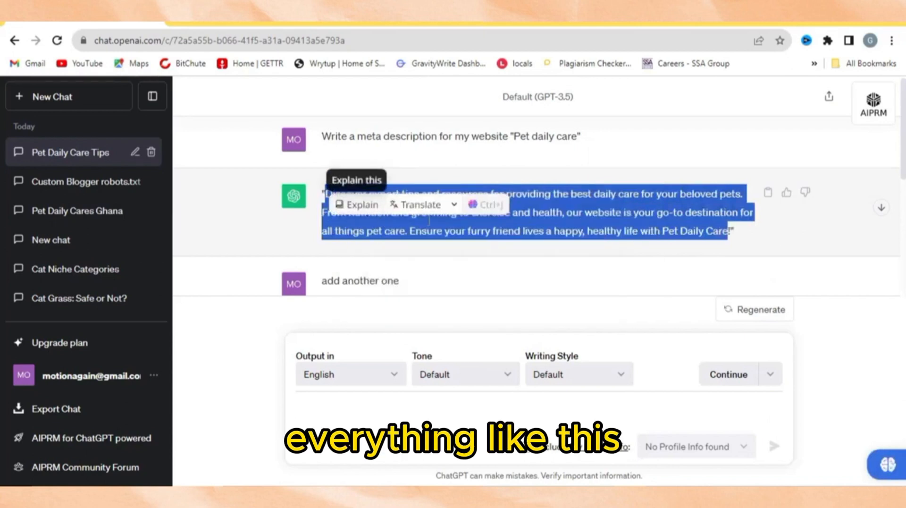
# - Switch to the Blogger settings and paste the copied meta description into the search description under Meta tags
pyautogui.moveTo(600, 494)
pyautogui.click(598, 444)
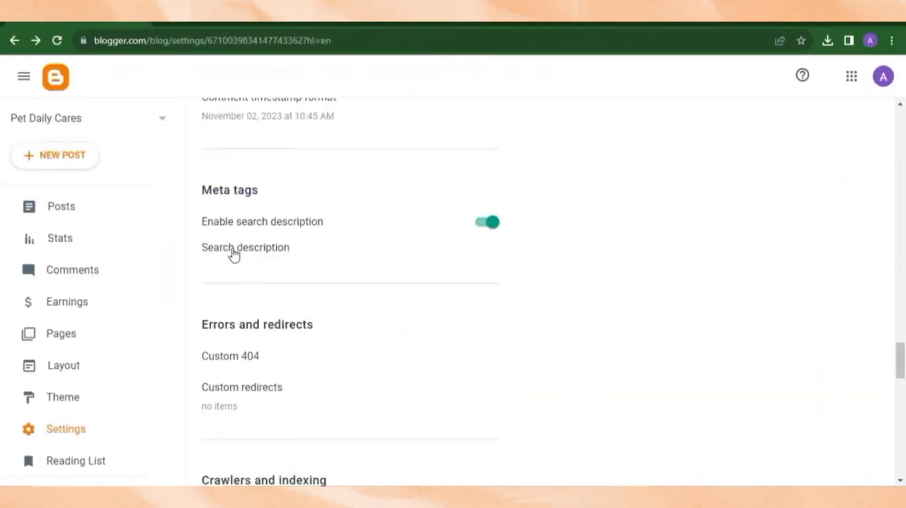
pyautogui.click(224, 255)
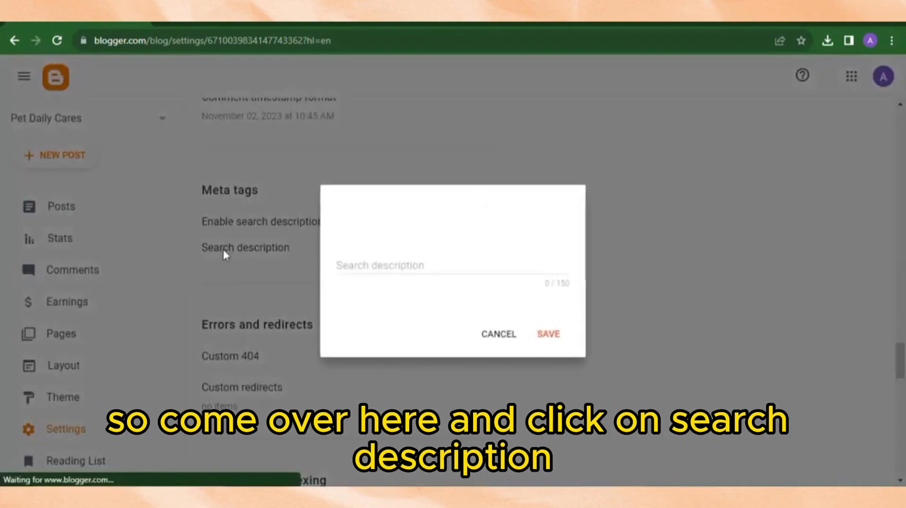
pyautogui.rightClick(363, 263)
pyautogui.click(396, 354)
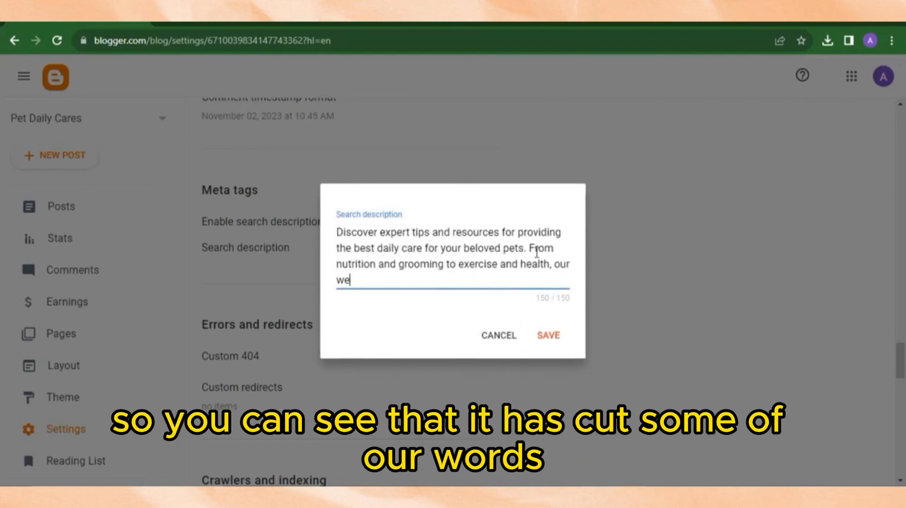
# - Trim the search description to its first sentence, ending "for your beloved pets.", and save it
pyautogui.moveTo(535, 250); pyautogui.dragTo(557, 275)
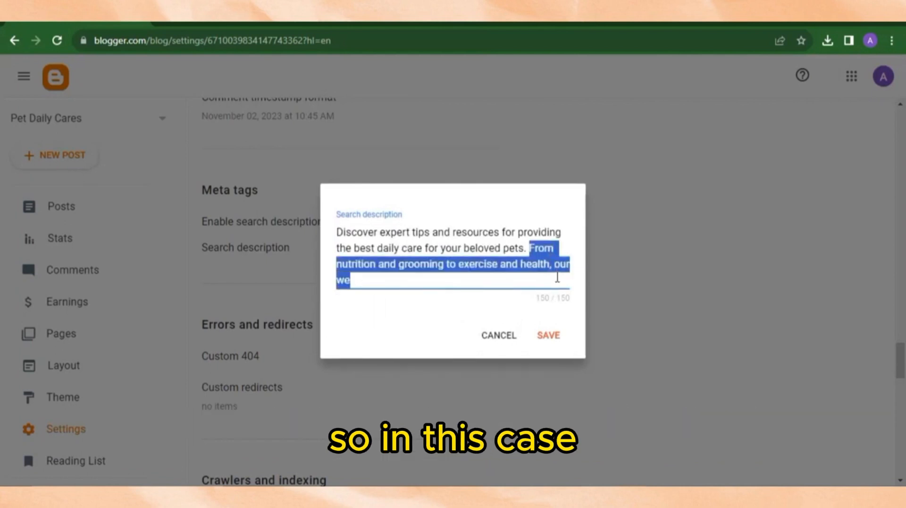
pyautogui.press('BackSpace')
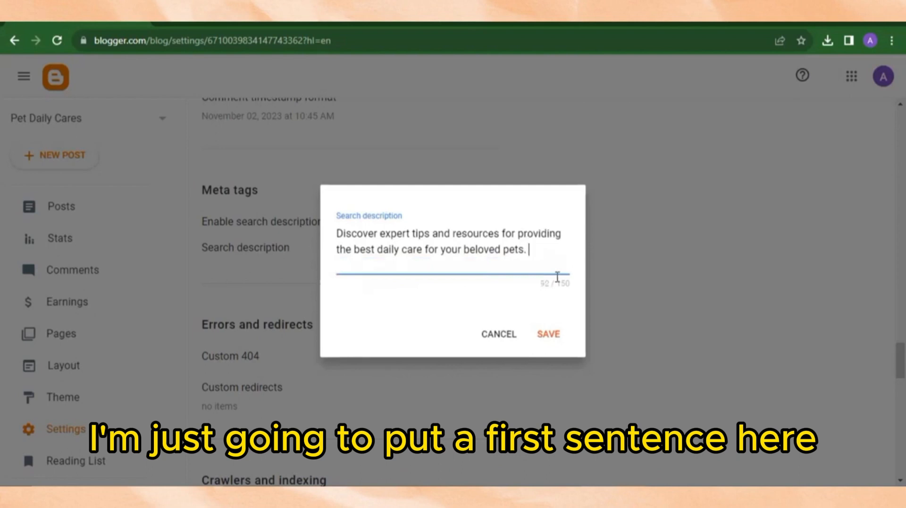
pyautogui.press('BackSpace')
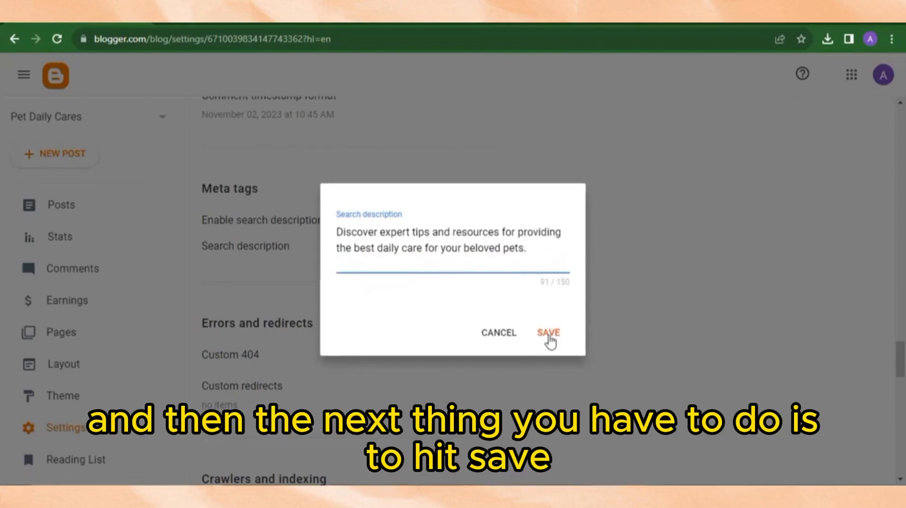
pyautogui.click(549, 334)
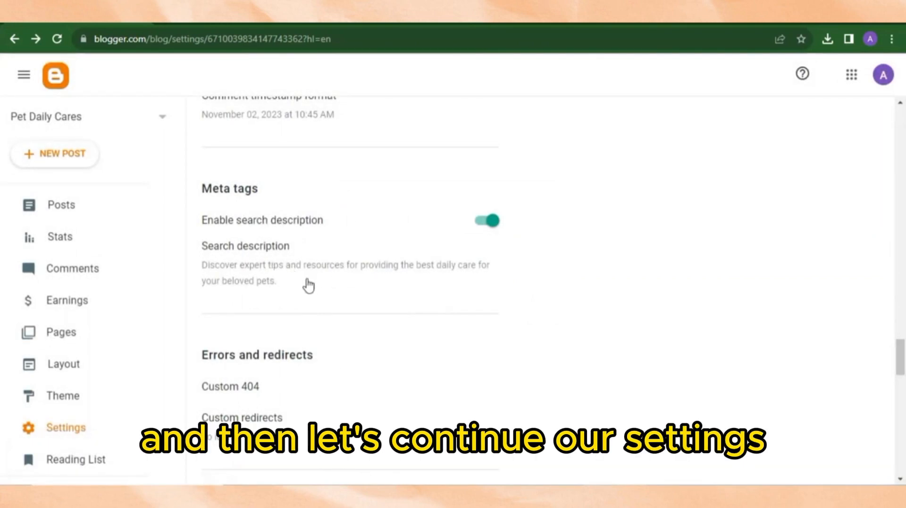
# - Leave the errors and redirects settings as they are, enable custom robots.txt under Crawlers and indexing, and open its content for editing
pyautogui.scroll(-2, 279, 307)
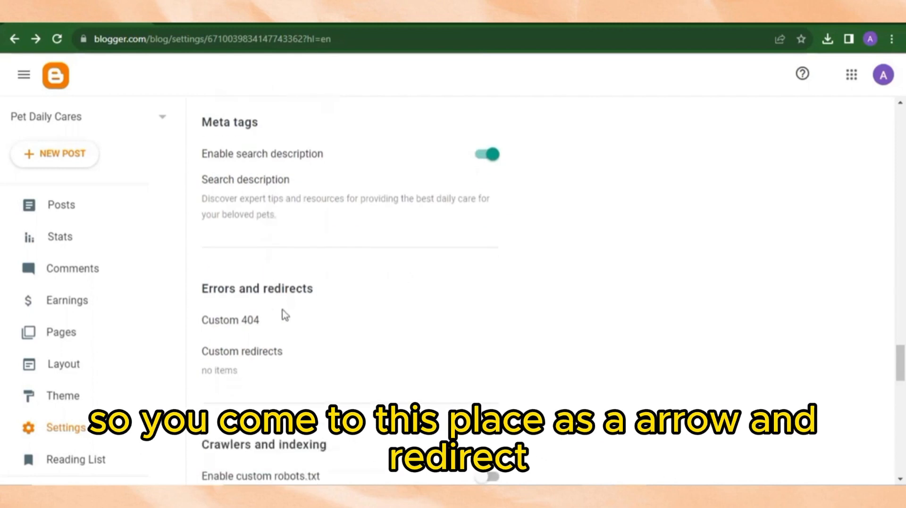
pyautogui.scroll(-2, 241, 269)
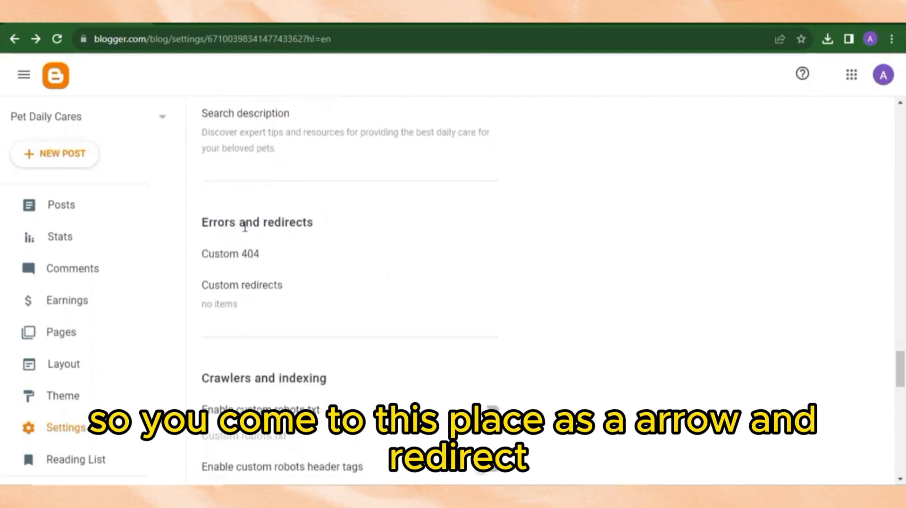
pyautogui.scroll(-2, 233, 299)
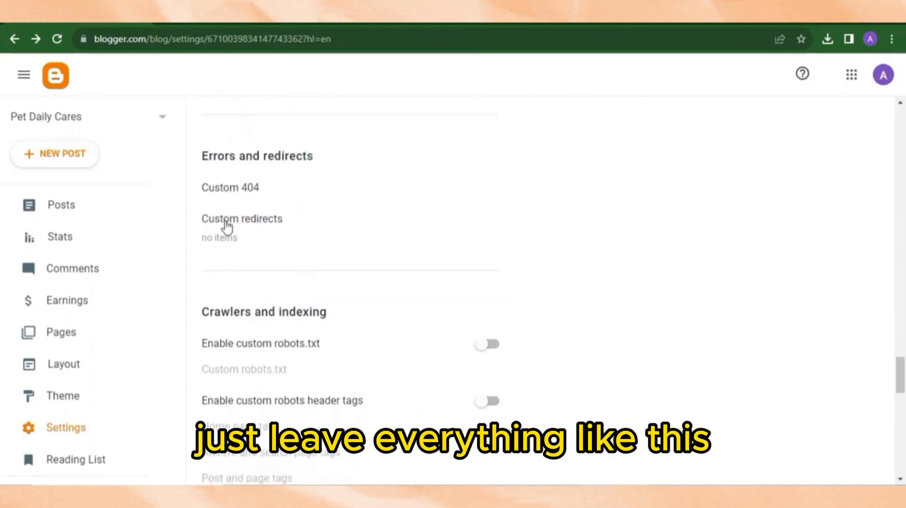
pyautogui.scroll(-2, 240, 236)
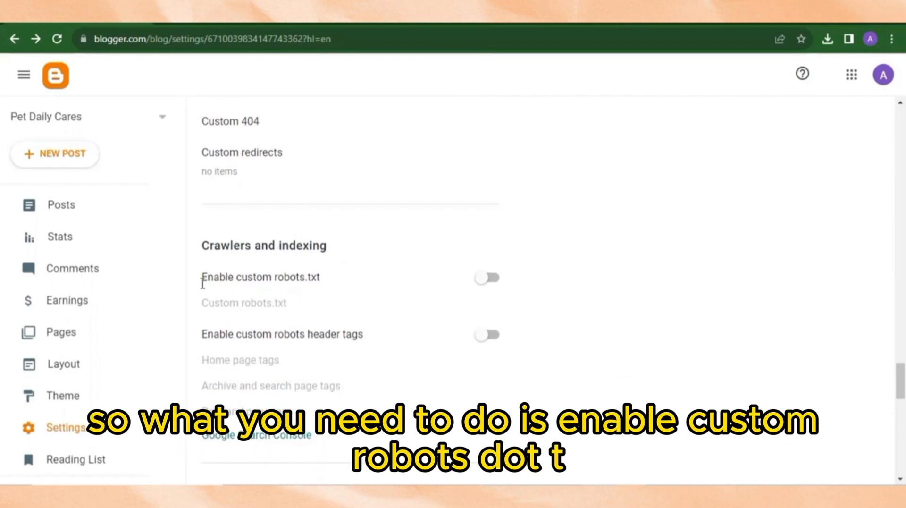
pyautogui.click(486, 284)
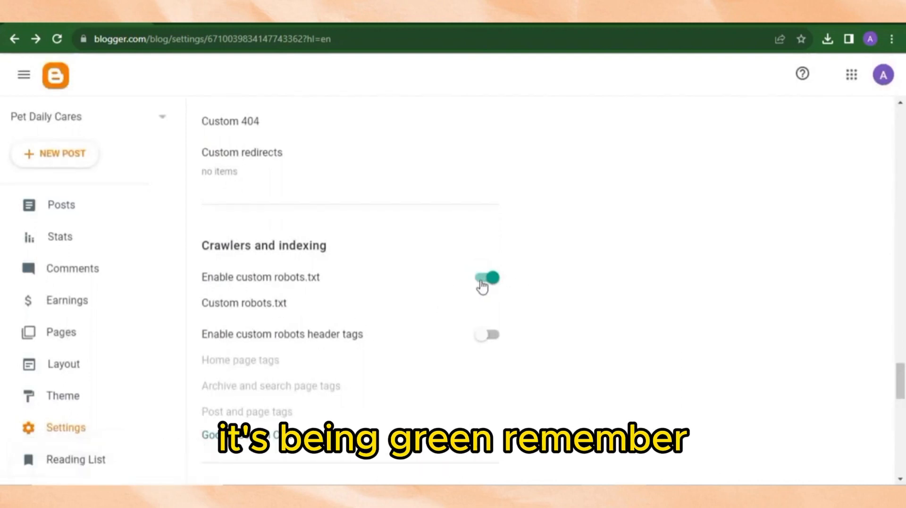
pyautogui.click(258, 311)
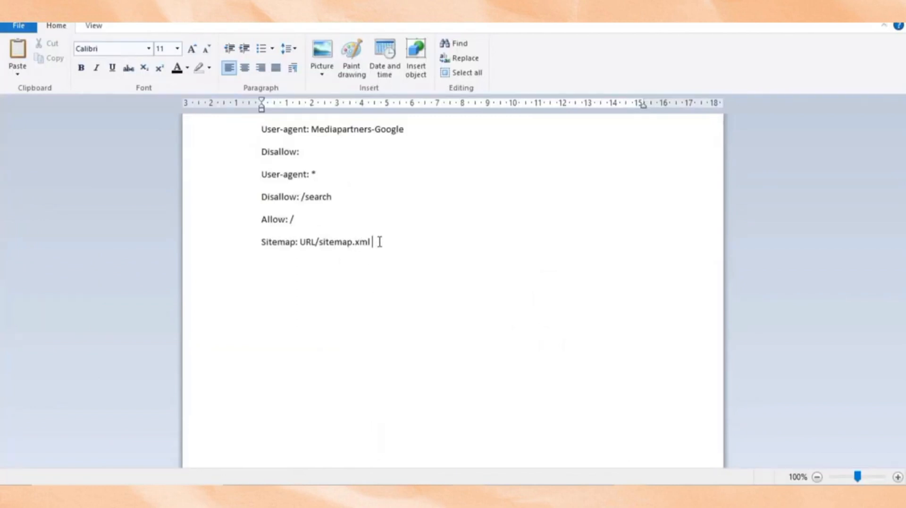
# - Locate the URL placeholder in the WordPad robots.txt text, then copy the address of the live Pet Daily Cares site from the browser
pyautogui.moveTo(298, 241); pyautogui.dragTo(315, 244)
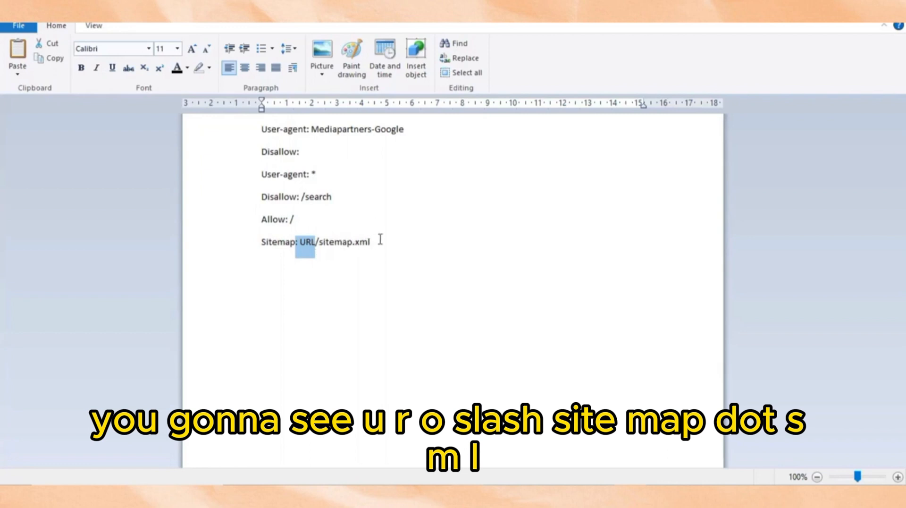
pyautogui.click(312, 249)
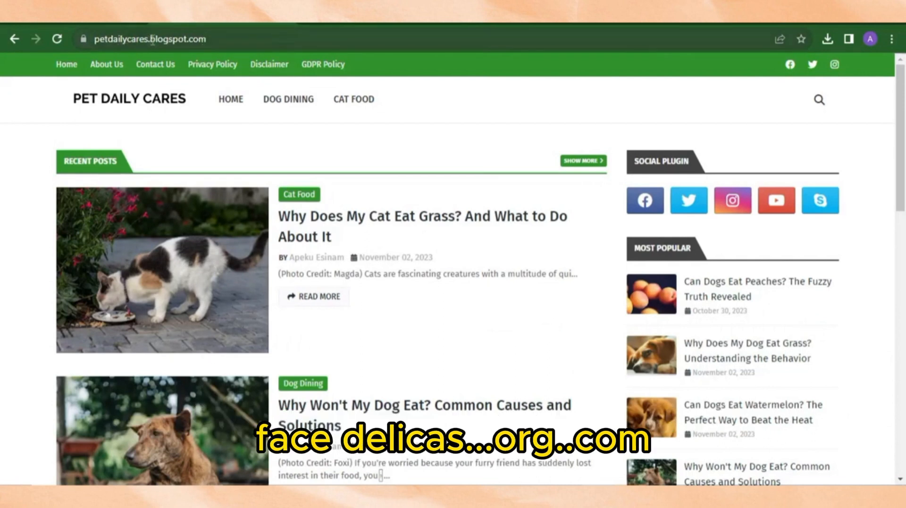
pyautogui.moveTo(200, 39); pyautogui.dragTo(132, 47)
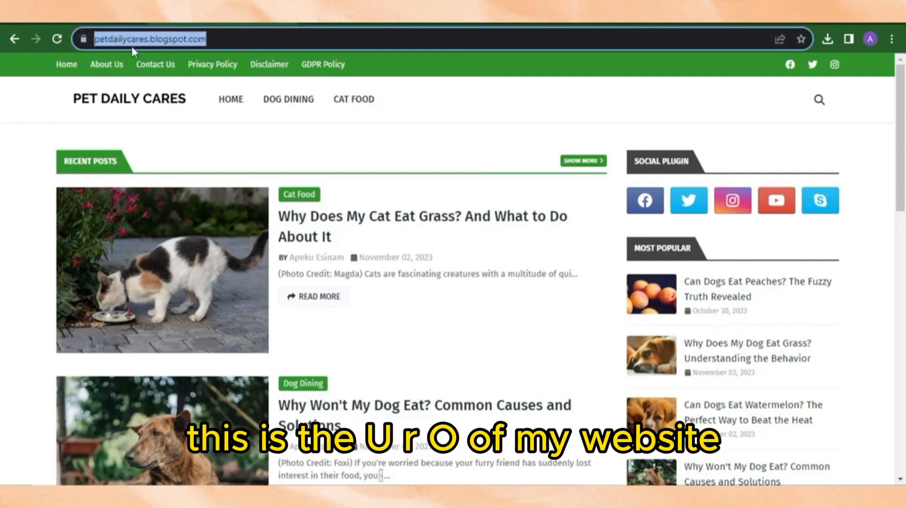
pyautogui.rightClick(173, 38)
pyautogui.click(209, 120)
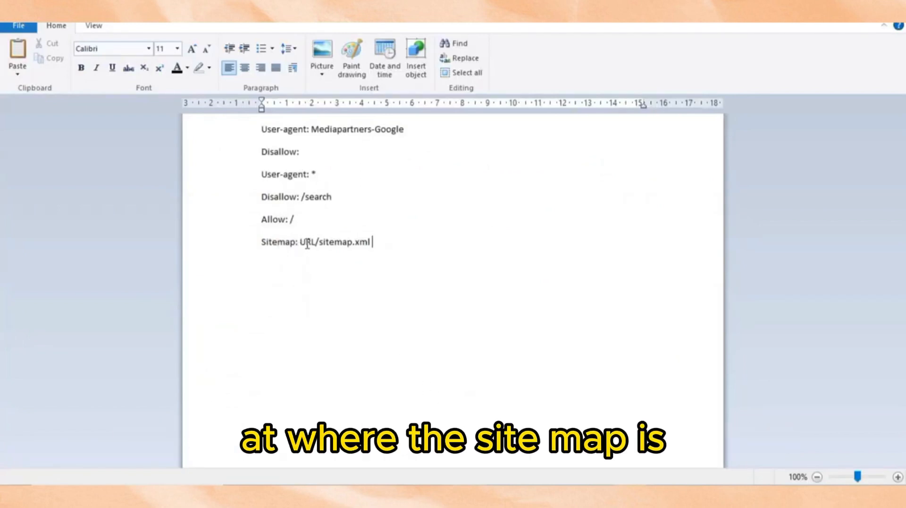
pyautogui.moveTo(300, 243); pyautogui.dragTo(313, 240)
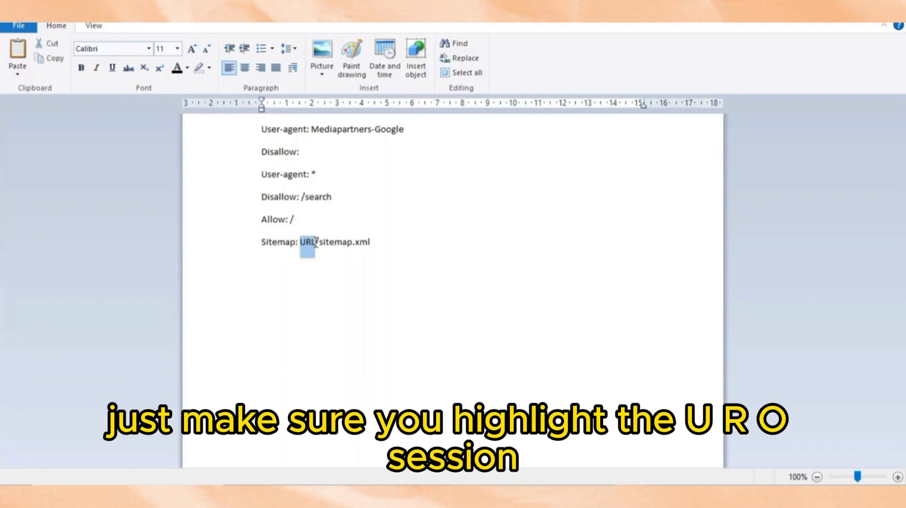
pyautogui.rightClick(303, 250)
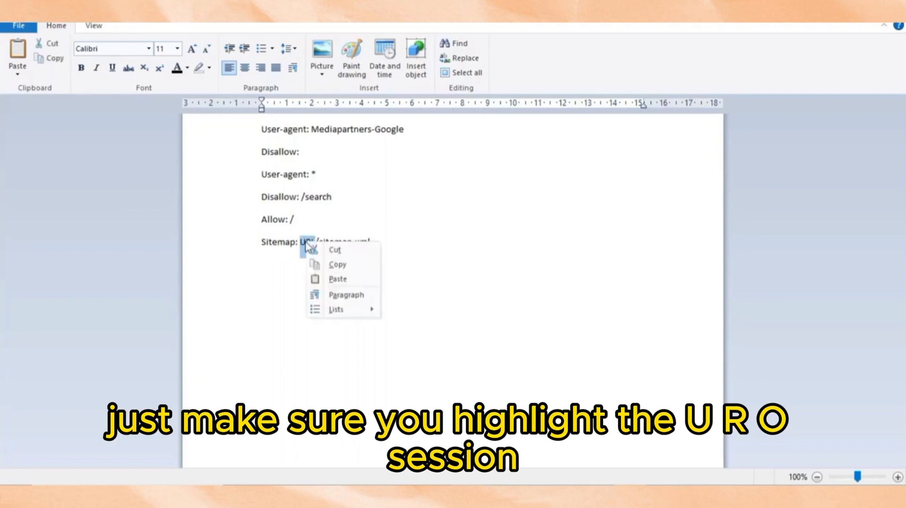
pyautogui.click(337, 280)
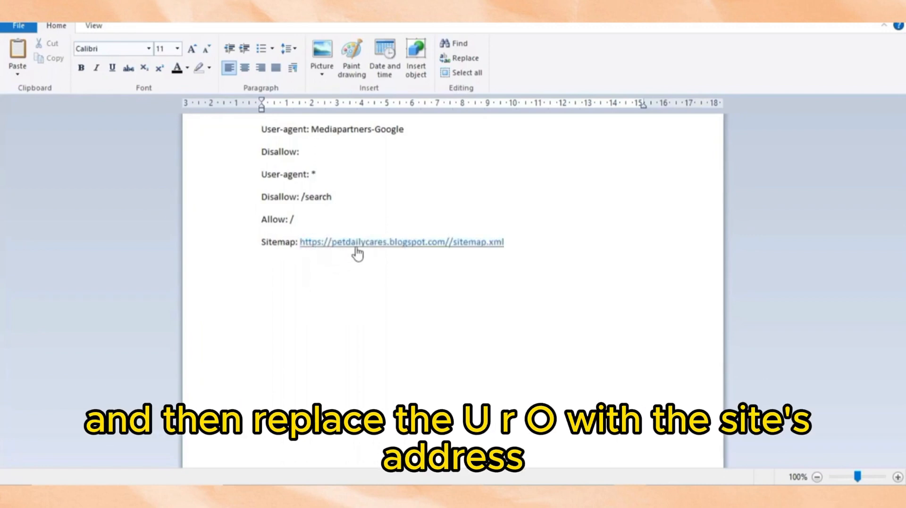
pyautogui.press('BackSpace')
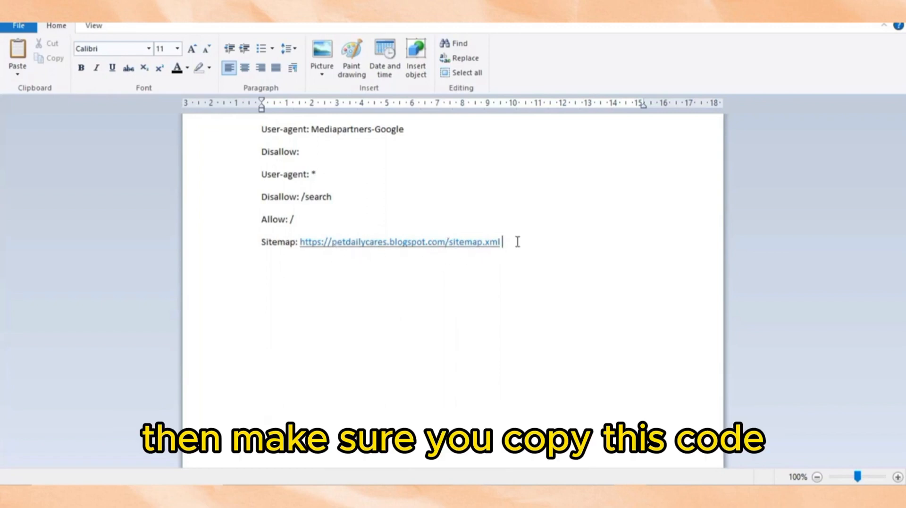
# - Copy the whole robots.txt text in WordPad, from the Mediapartners-Google user-agent line through the Sitemap line
pyautogui.moveTo(517, 241); pyautogui.dragTo(263, 126)
pyautogui.rightClick(280, 130)
pyautogui.click(309, 149)
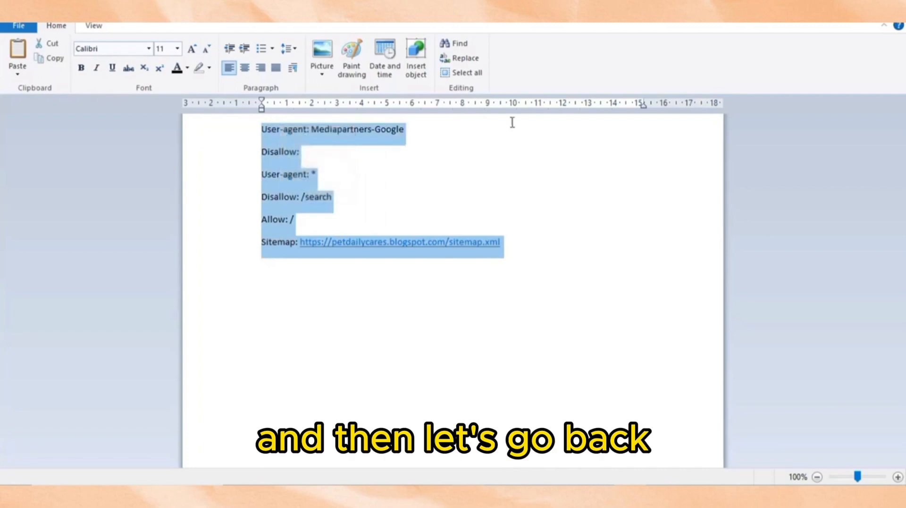
# - Return to Blogger, paste the copied code as the custom robots.txt content, check the site address in its Sitemap line, and save
pyautogui.click(594, 443)
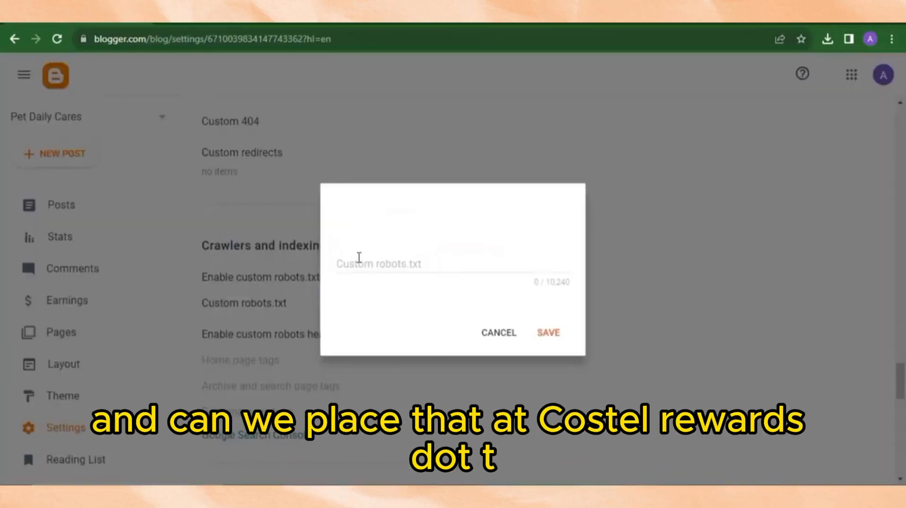
pyautogui.rightClick(369, 264)
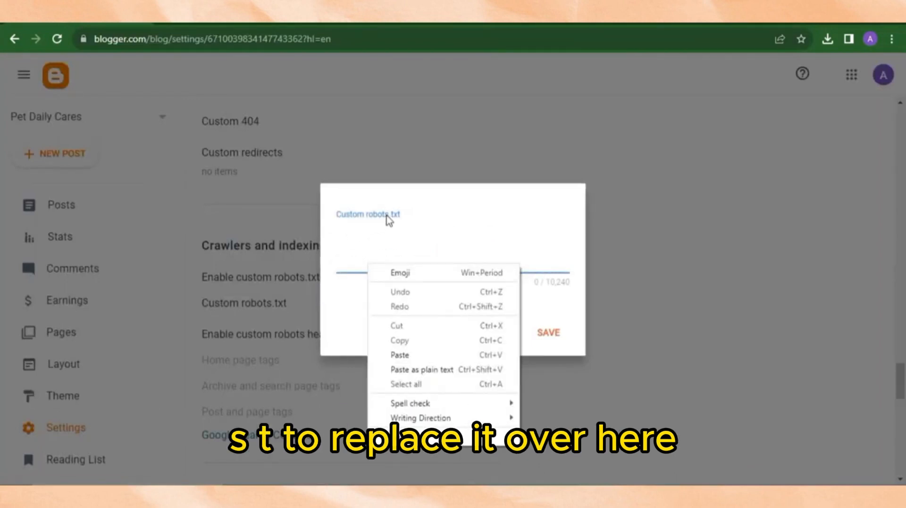
pyautogui.click(402, 355)
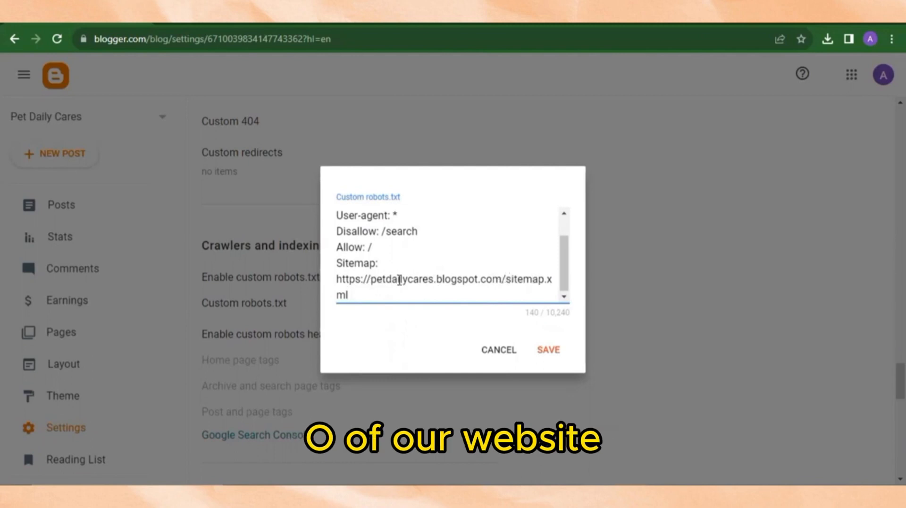
pyautogui.moveTo(491, 275); pyautogui.dragTo(340, 279)
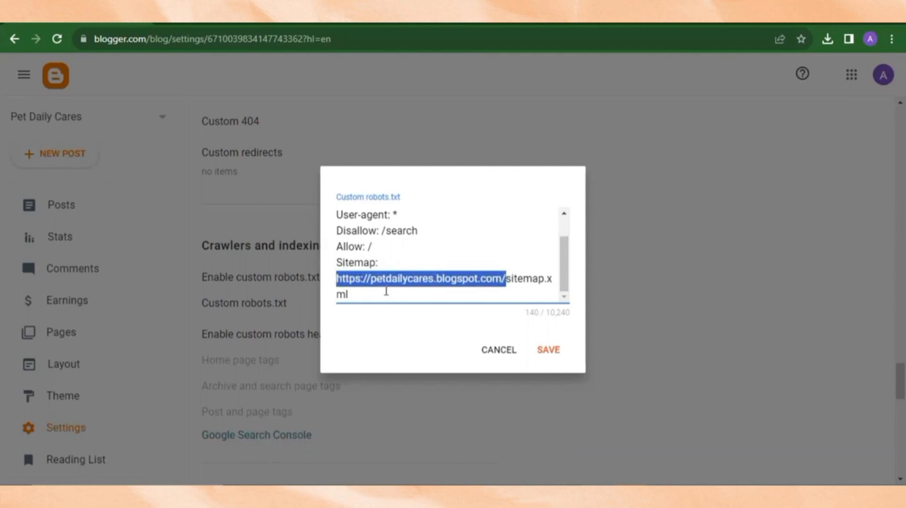
pyautogui.click(438, 293)
pyautogui.click(555, 355)
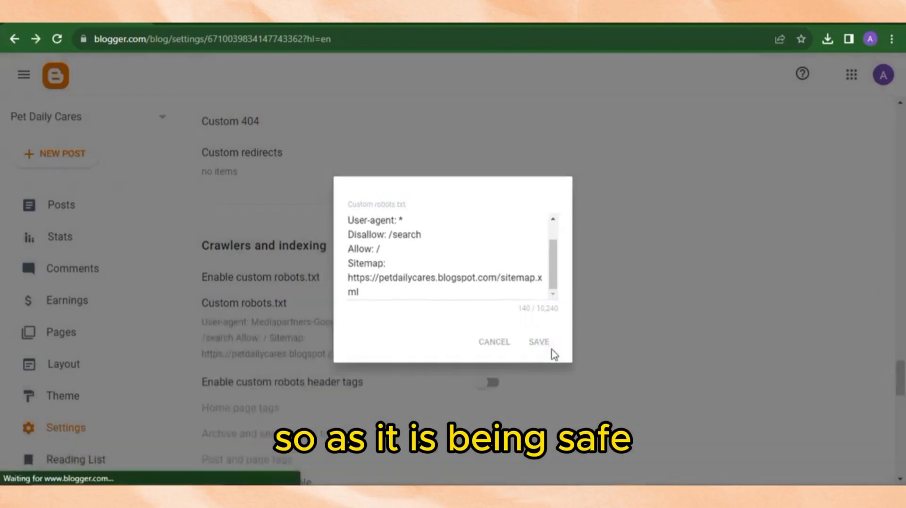
# - Enable custom robots header tags, then turn on "all" and "noodp" for the home page tags and save them
pyautogui.scroll(-1, 268, 319)
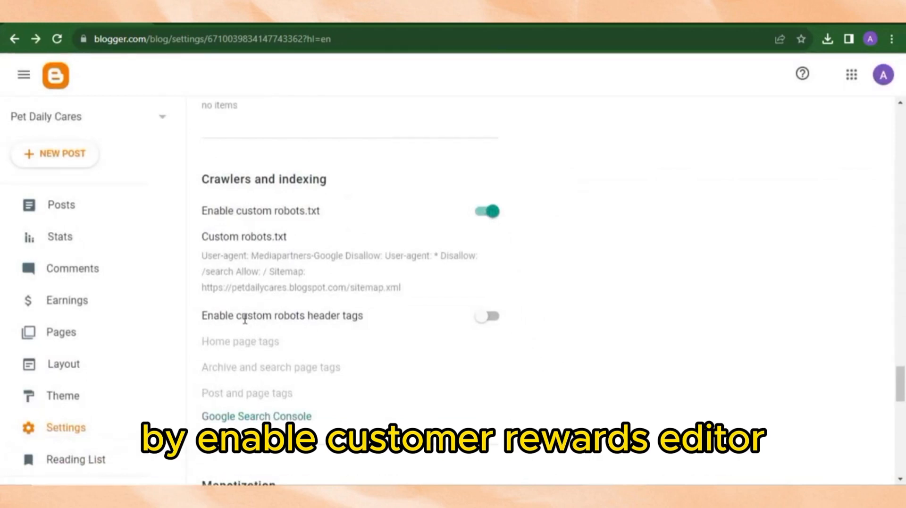
pyautogui.click(486, 317)
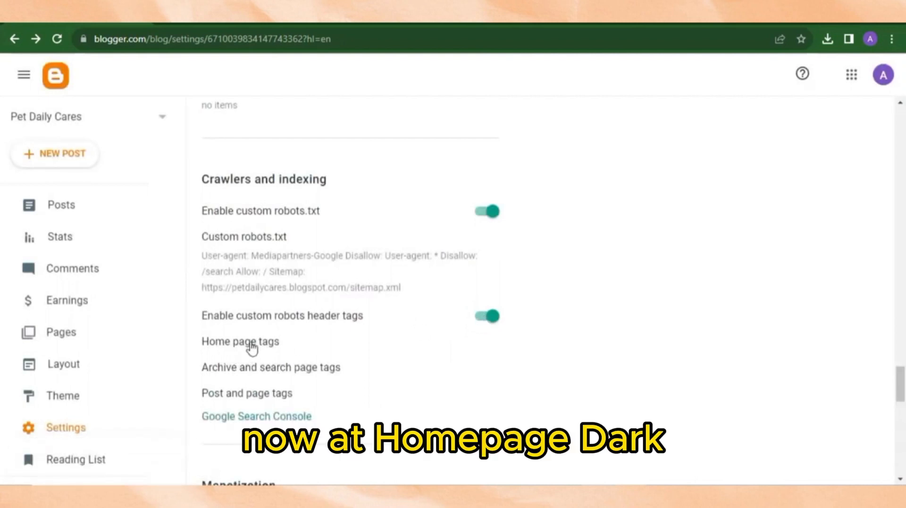
pyautogui.click(250, 347)
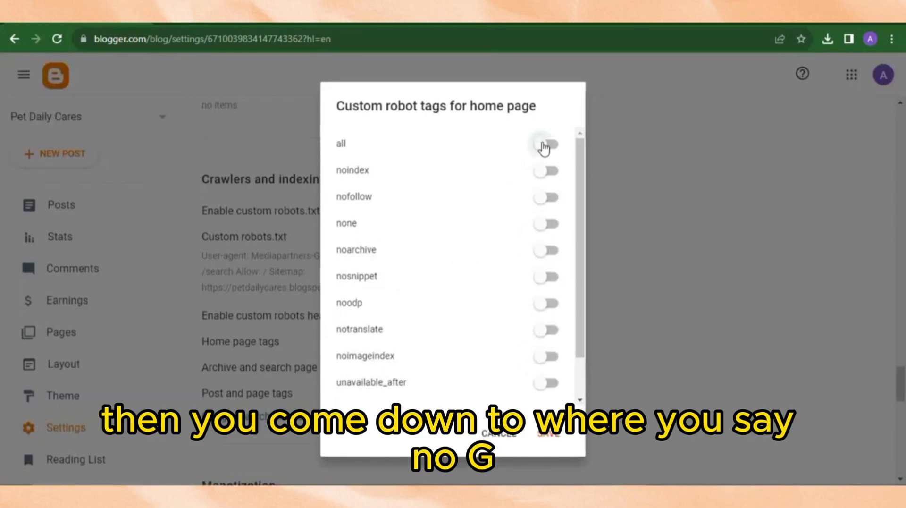
pyautogui.click(544, 145)
pyautogui.scroll(-2, 366, 279)
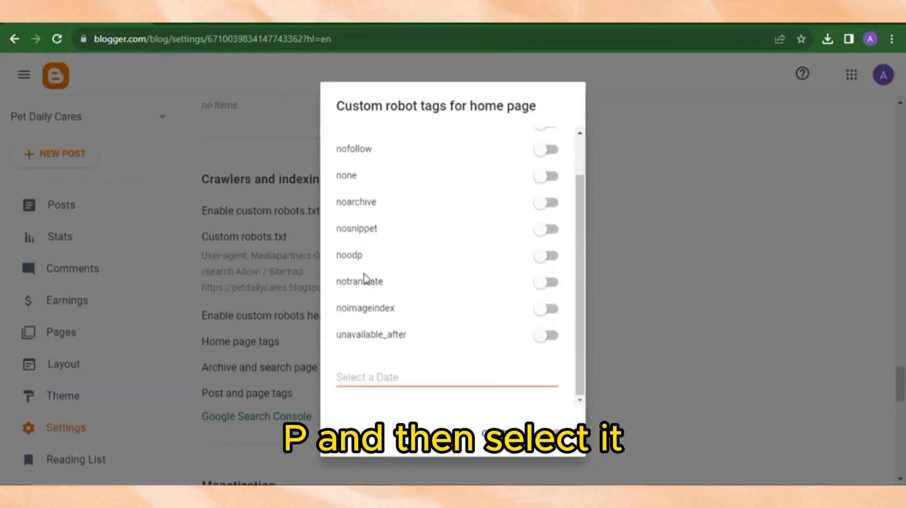
pyautogui.click(544, 256)
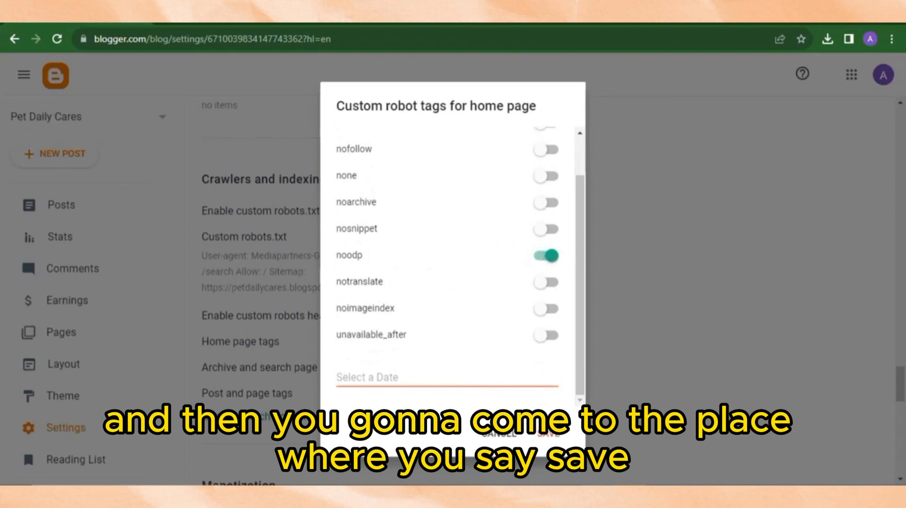
pyautogui.click(549, 437)
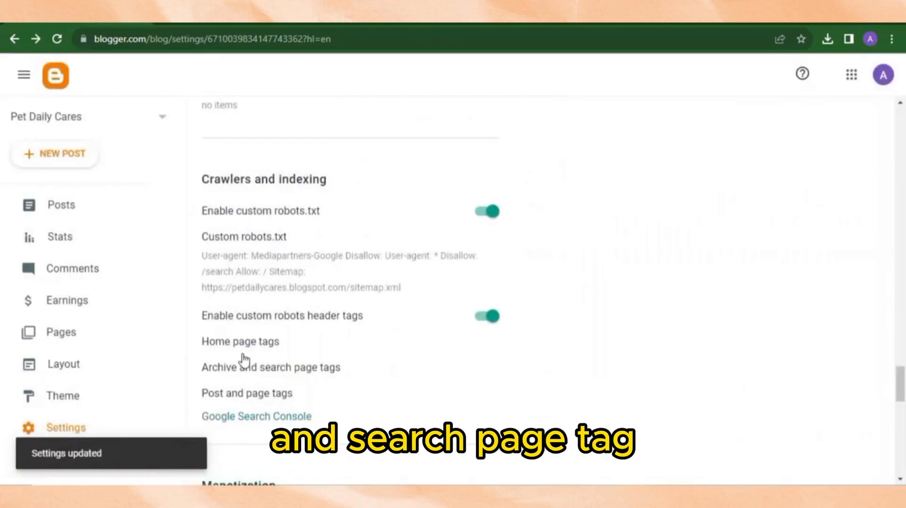
# - Turn on "noindex" and "noodp" in the custom robot tags for archive and search pages and save them
pyautogui.click(319, 376)
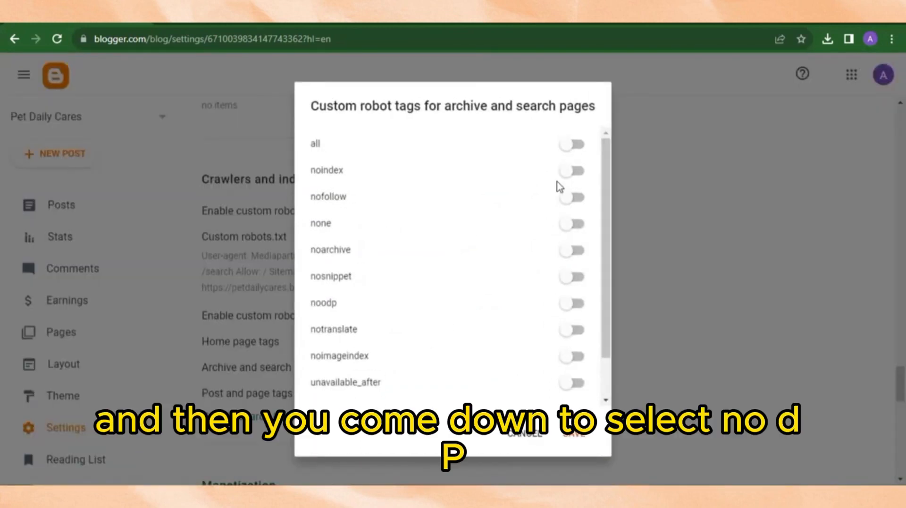
pyautogui.click(568, 174)
pyautogui.scroll(-2, 526, 281)
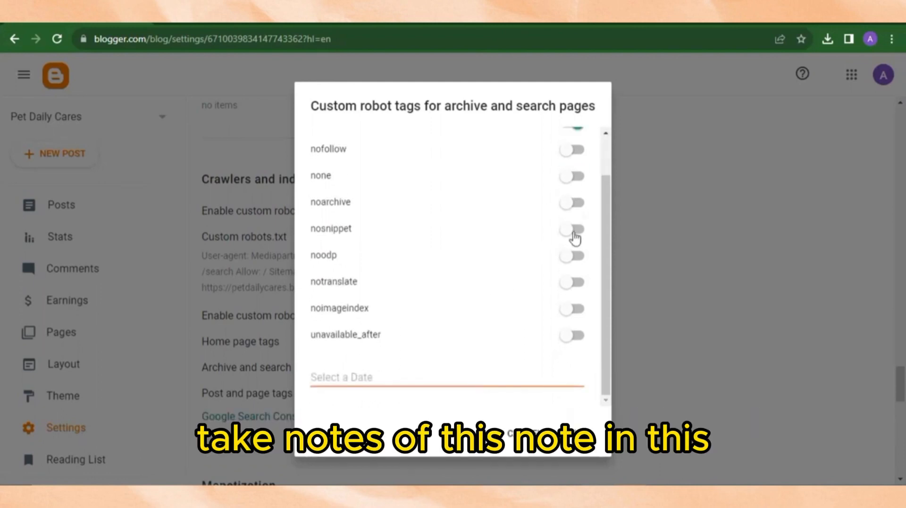
pyautogui.click(572, 258)
pyautogui.scroll(2, 526, 273)
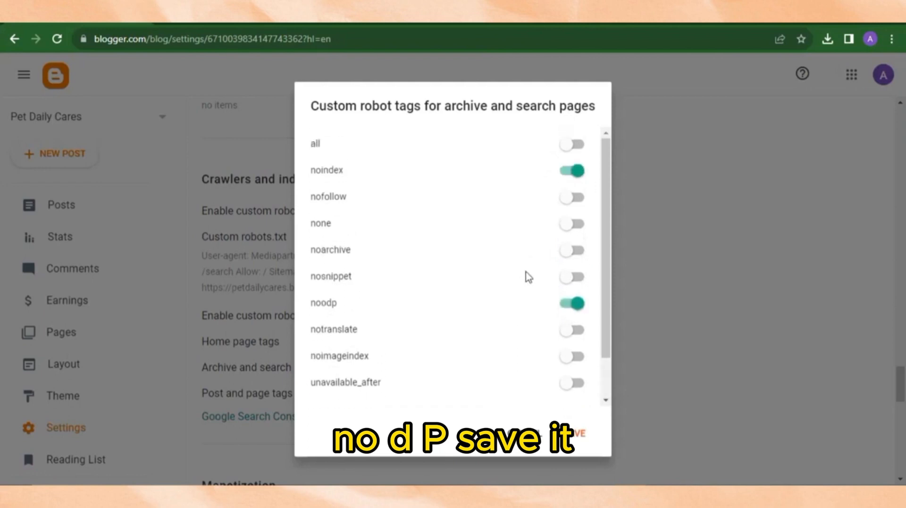
pyautogui.click(574, 433)
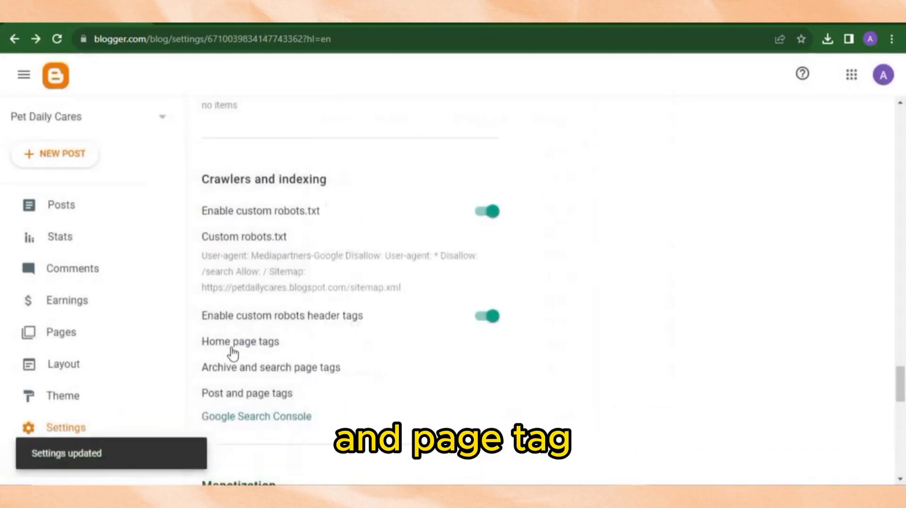
# - Turn on "all" and "noodp" in the custom robot tags for posts and pages and save them
pyautogui.scroll(-1, 233, 378)
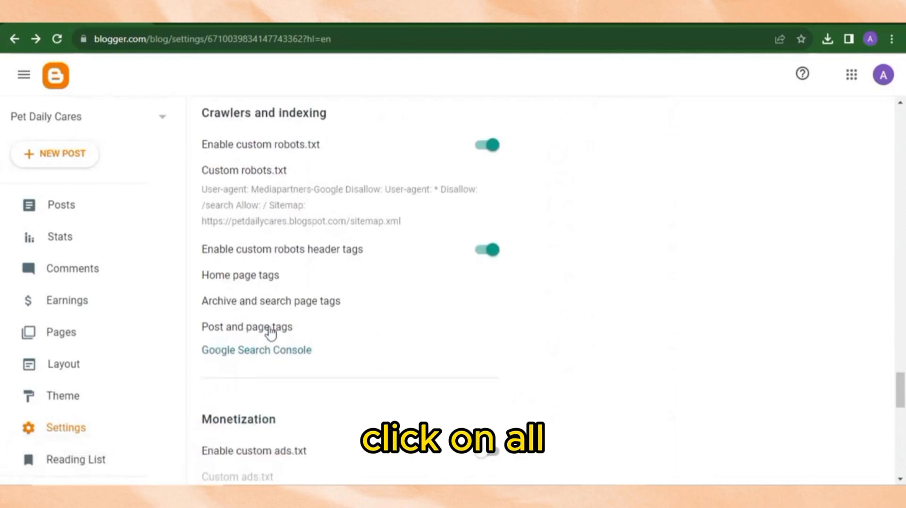
pyautogui.click(269, 333)
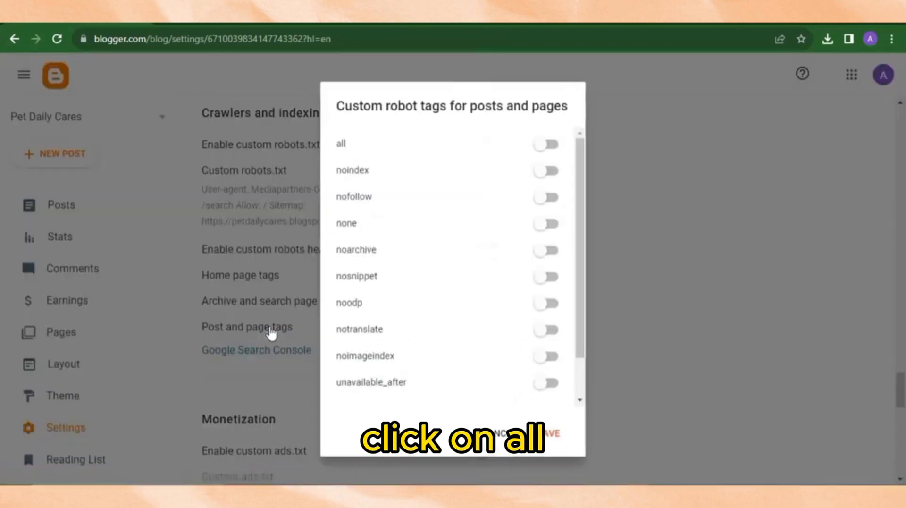
pyautogui.click(552, 145)
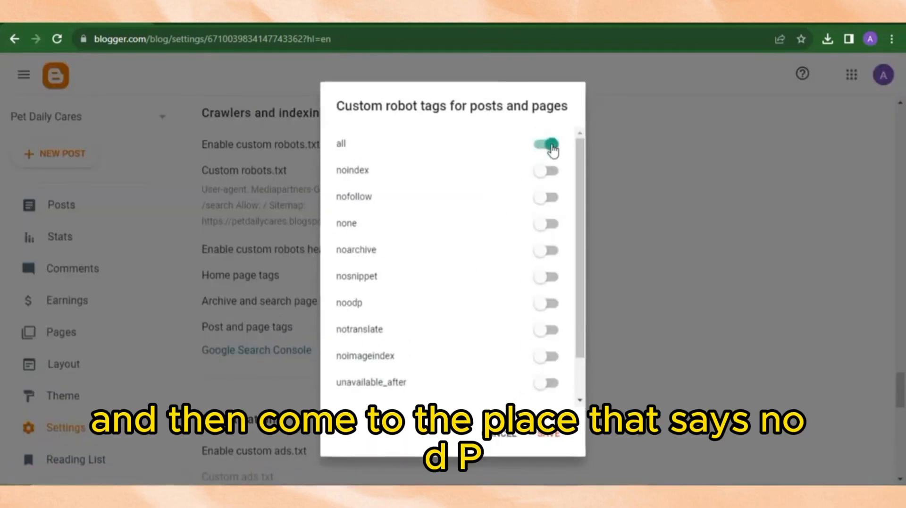
pyautogui.click(549, 303)
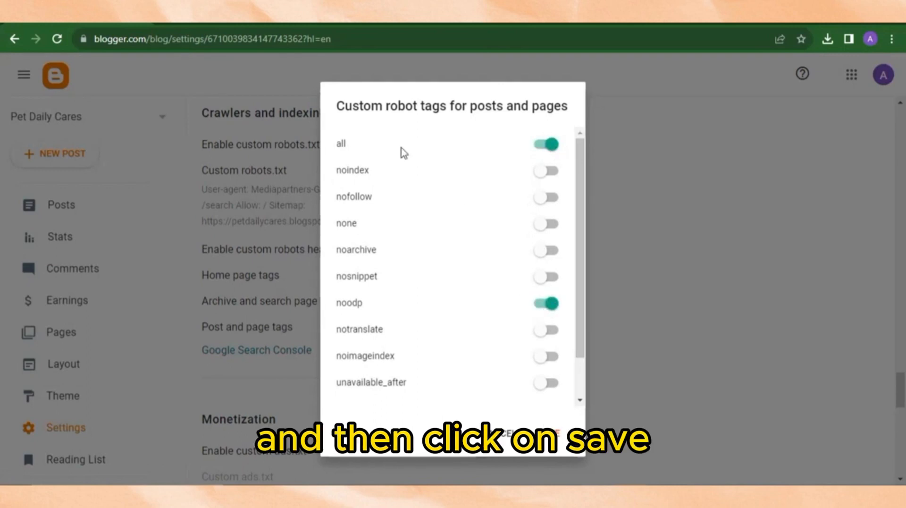
pyautogui.click(547, 433)
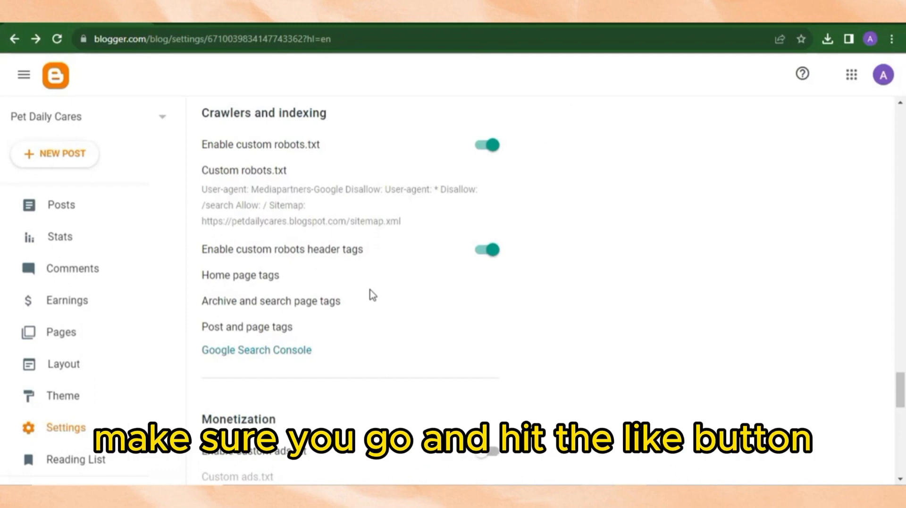
# - Open Google Search Console from the blog's crawlers and indexing settings and bring the property type choices into view
pyautogui.scroll(-1, 352, 273)
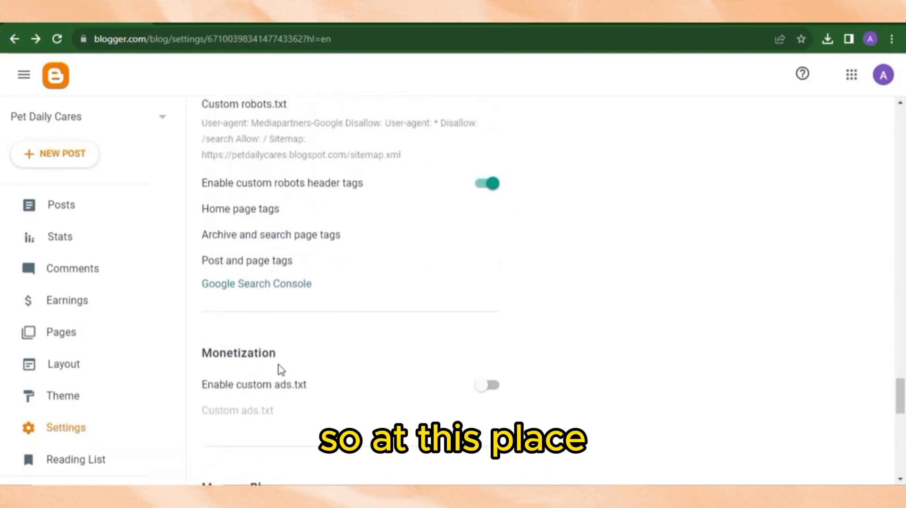
pyautogui.moveTo(338, 293); pyautogui.dragTo(203, 283)
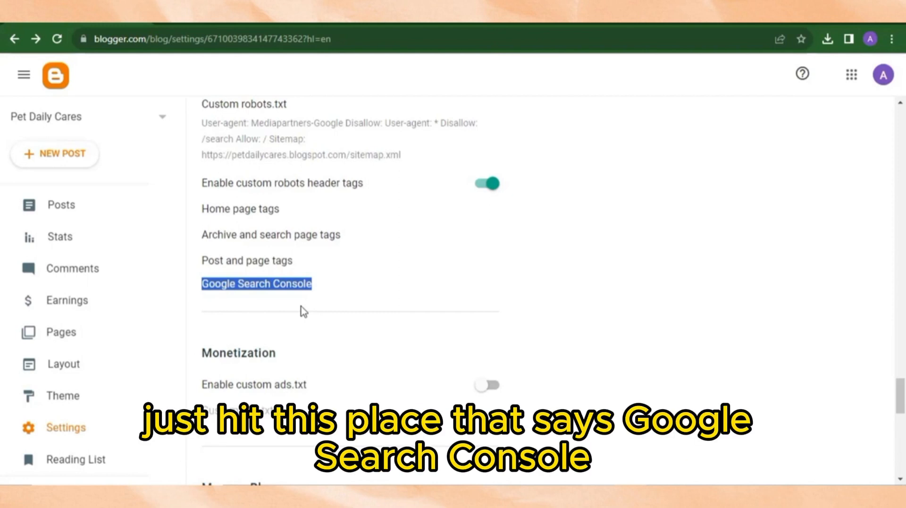
pyautogui.click(221, 298)
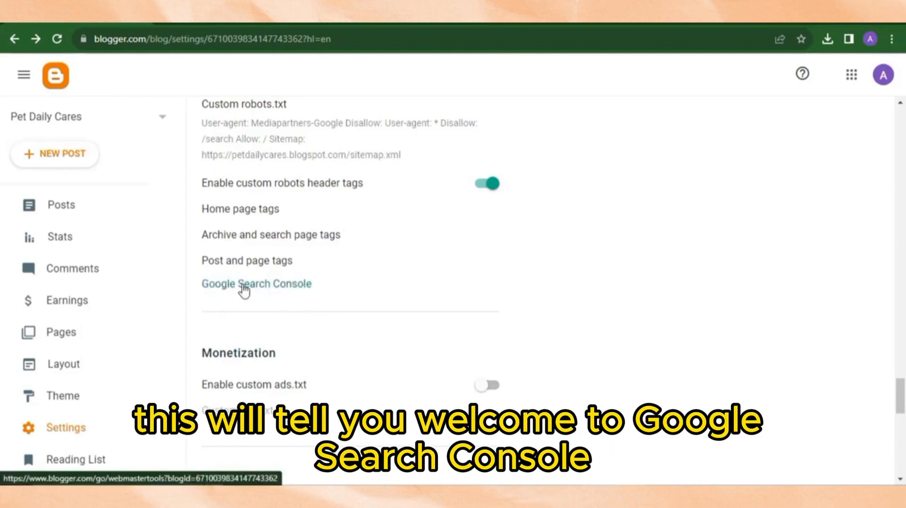
pyautogui.click(243, 290)
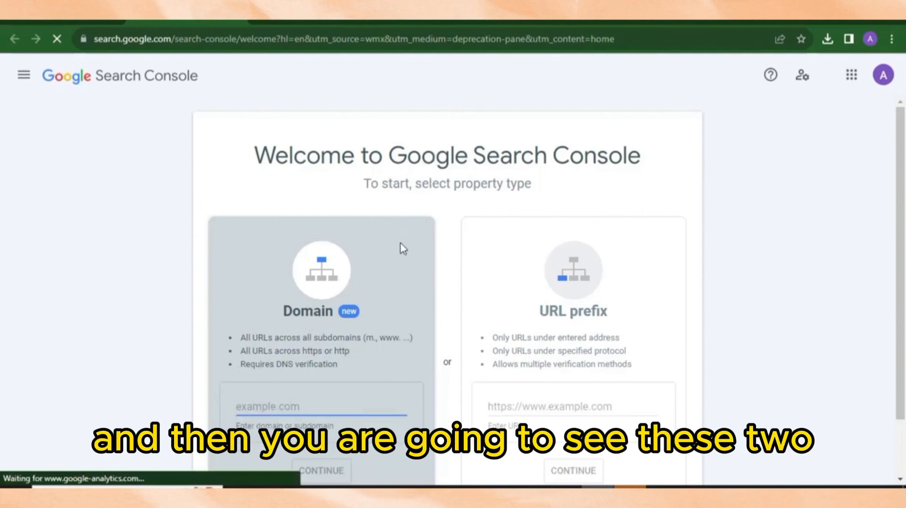
pyautogui.scroll(-2, 401, 249)
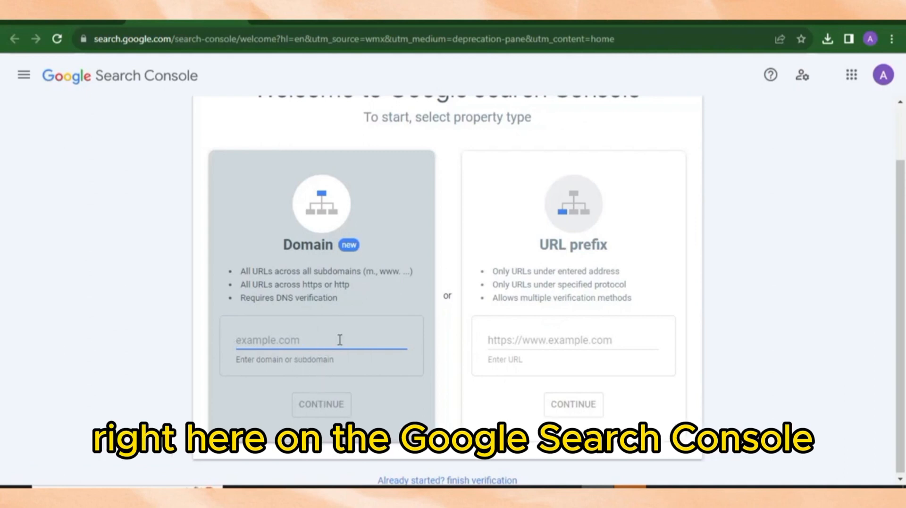
# - Switch to the Pet Daily Cares blog page and copy its full web address
pyautogui.click(282, 25)
pyautogui.click(229, 36)
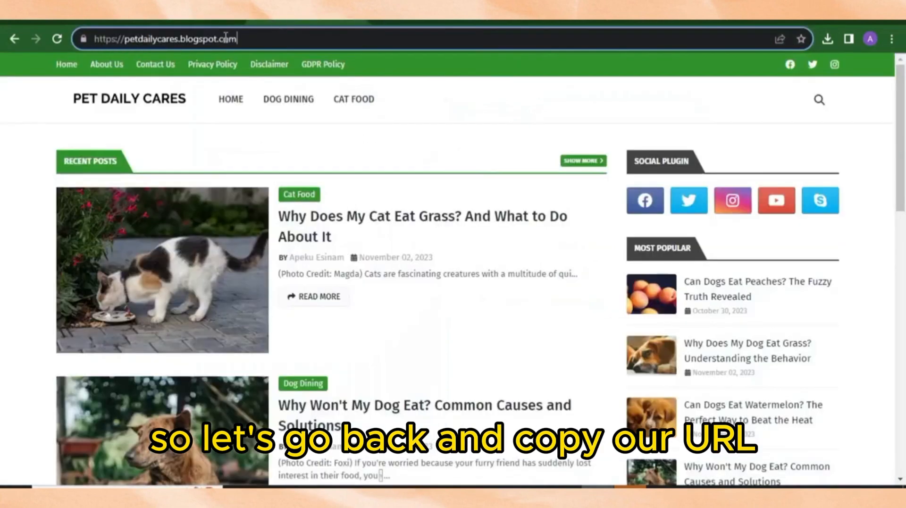
pyautogui.moveTo(246, 35); pyautogui.dragTo(165, 24)
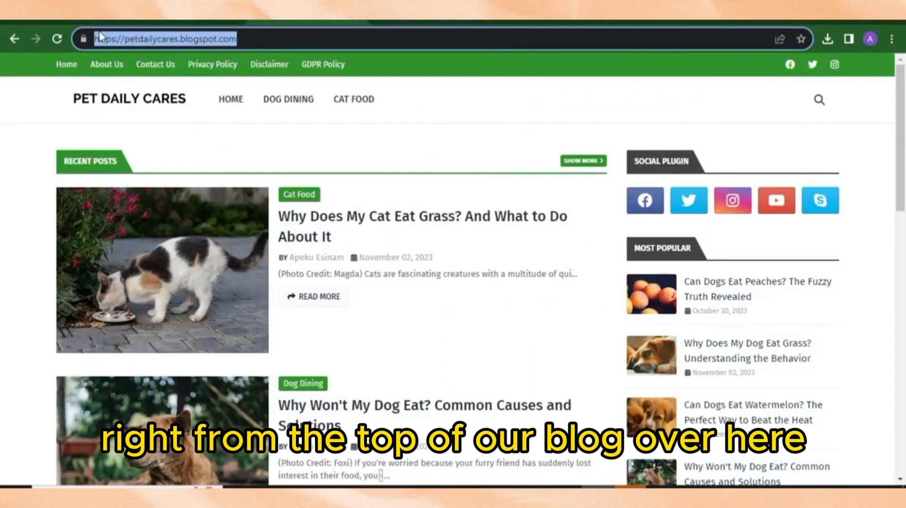
pyautogui.rightClick(140, 41)
pyautogui.click(184, 117)
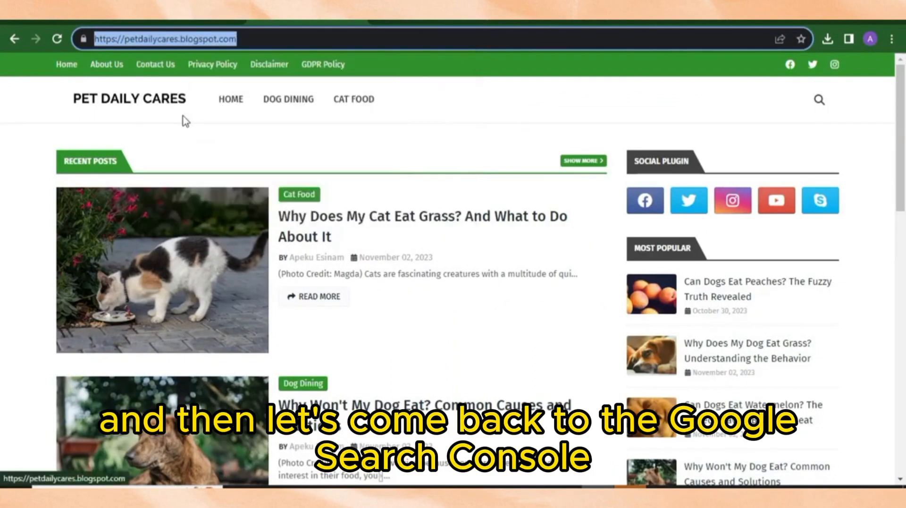
pyautogui.click(188, 21)
pyautogui.click(482, 191)
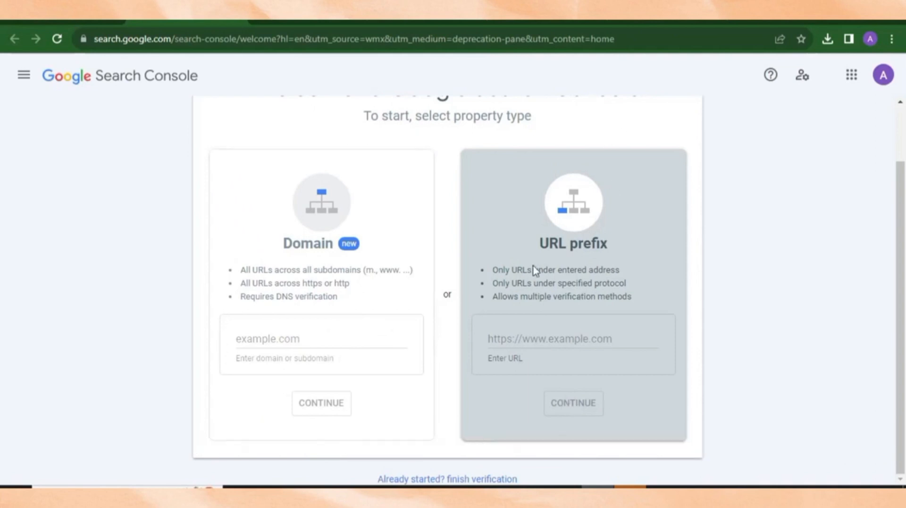
pyautogui.rightClick(529, 339)
pyautogui.click(562, 246)
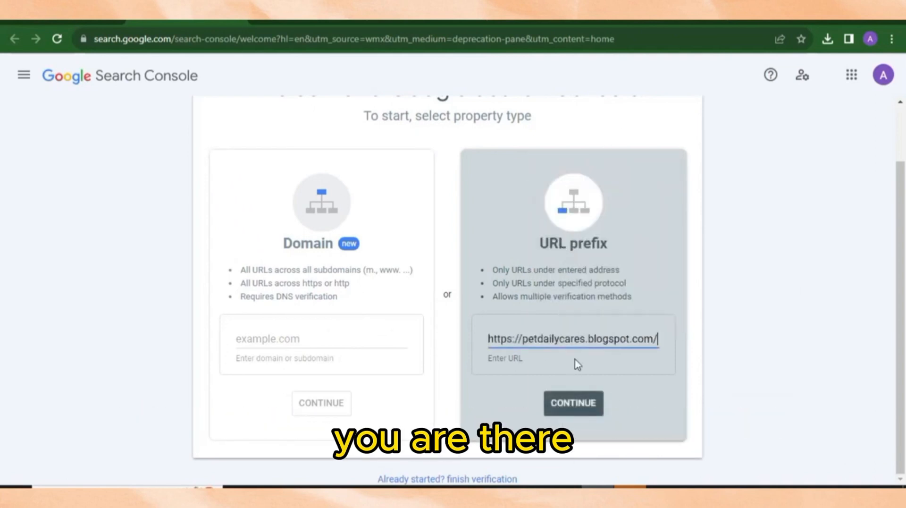
pyautogui.click(572, 406)
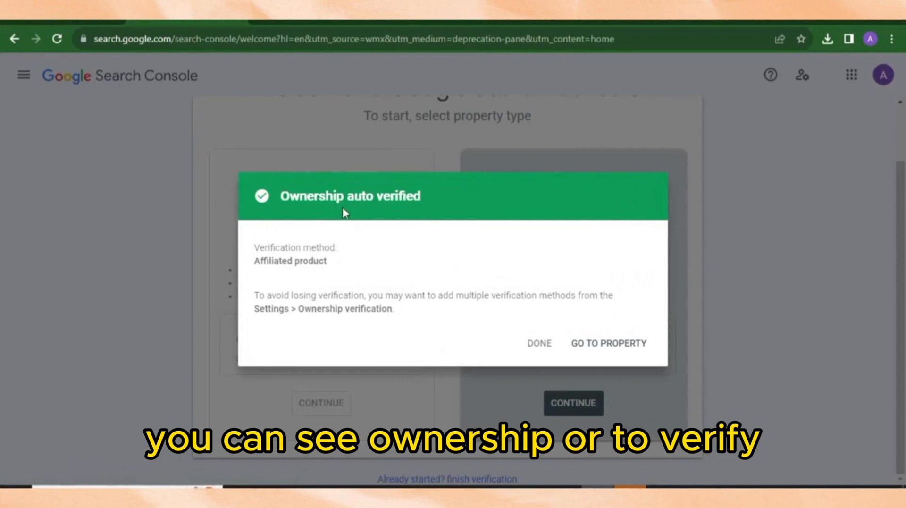
pyautogui.click(543, 345)
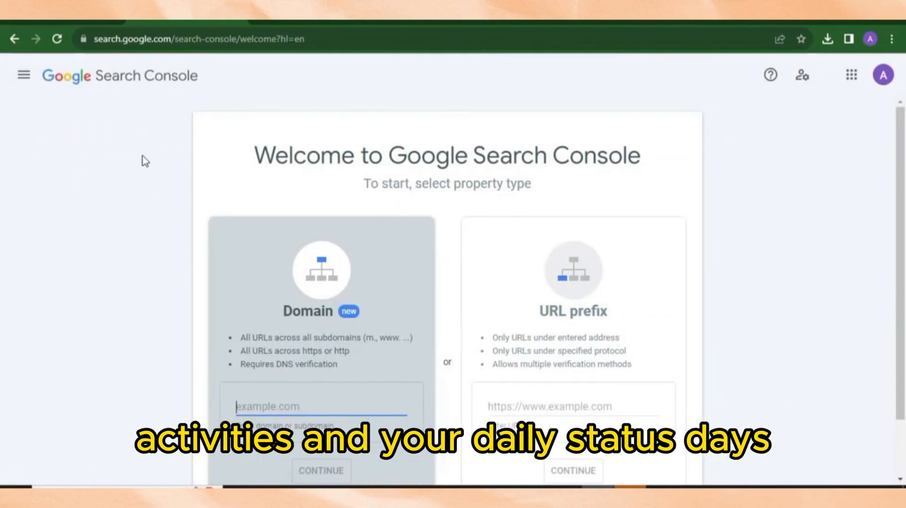
pyautogui.click(24, 76)
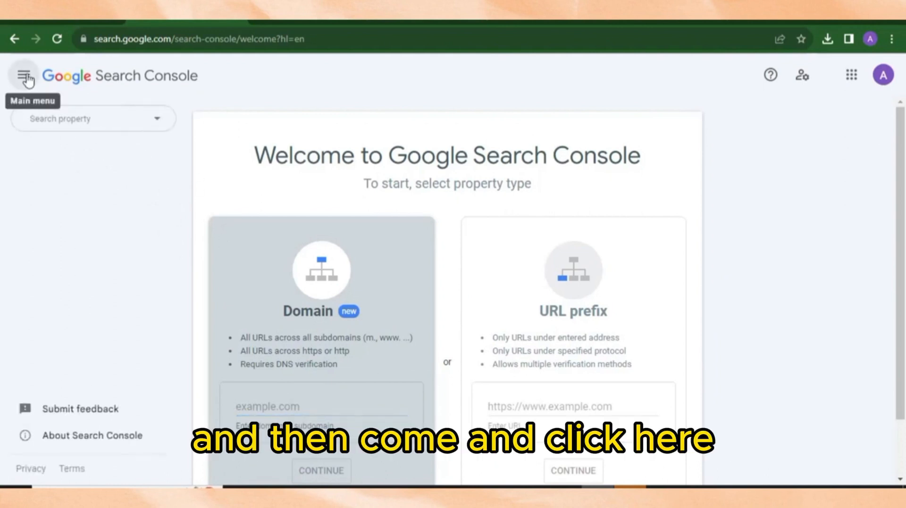
pyautogui.click(152, 121)
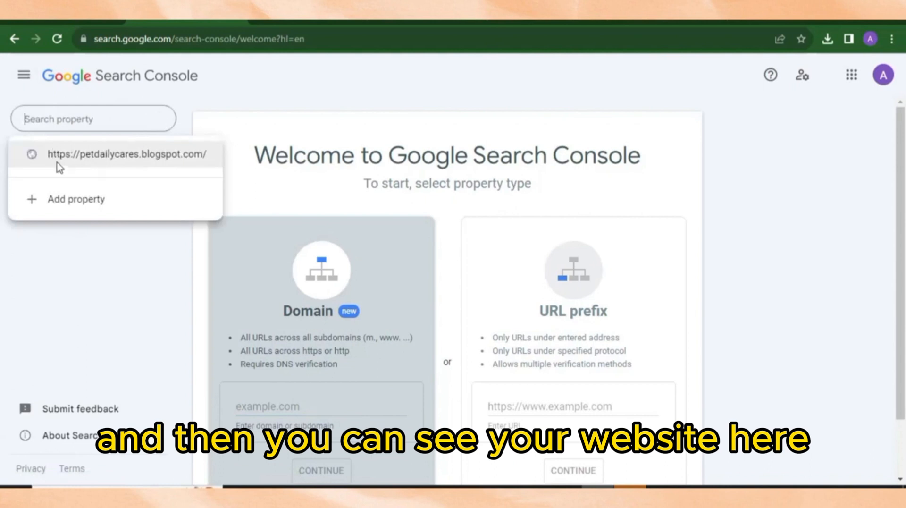
pyautogui.click(117, 158)
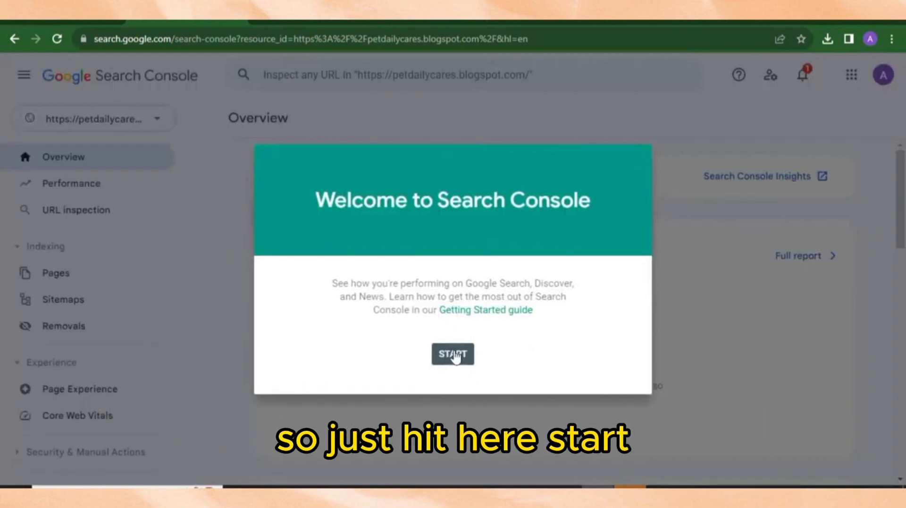
pyautogui.click(453, 353)
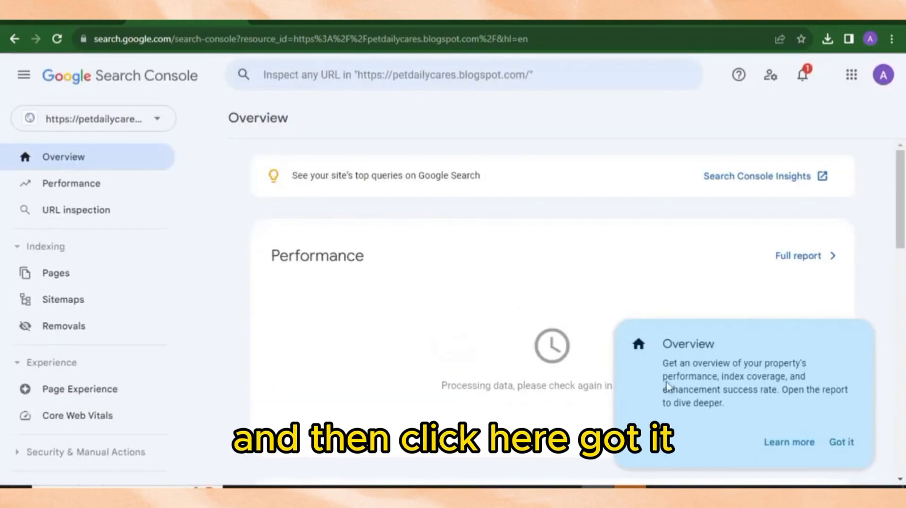
pyautogui.click(842, 444)
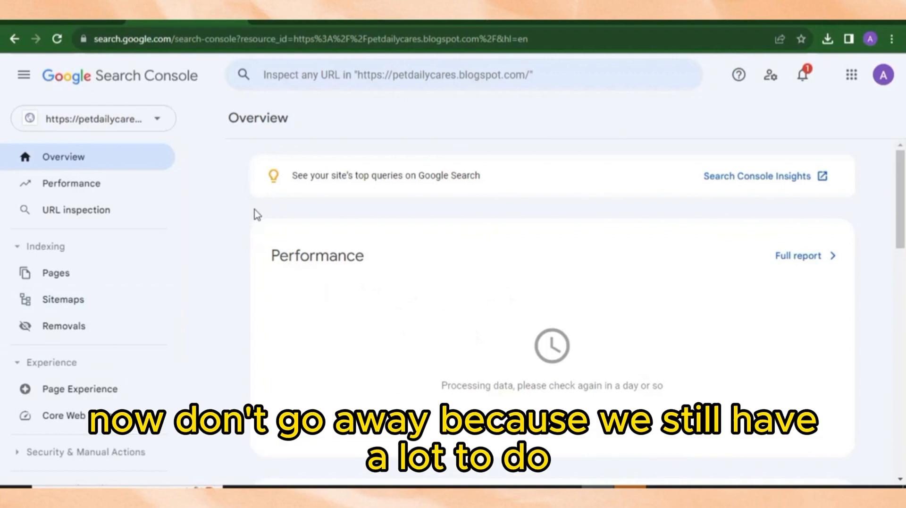
# - Look over the property's overview, open its Sitemaps page and dismiss the introductory tip there
pyautogui.scroll(-3, 346, 342)
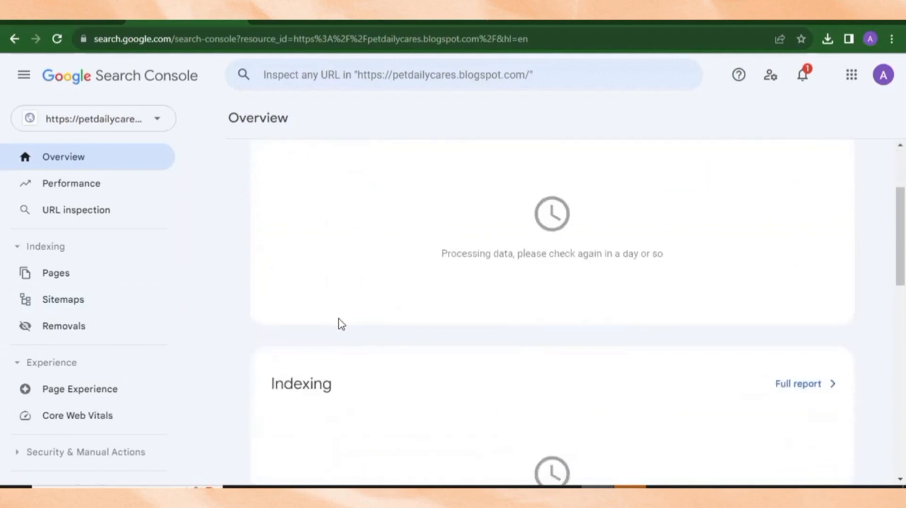
pyautogui.scroll(3, 347, 320)
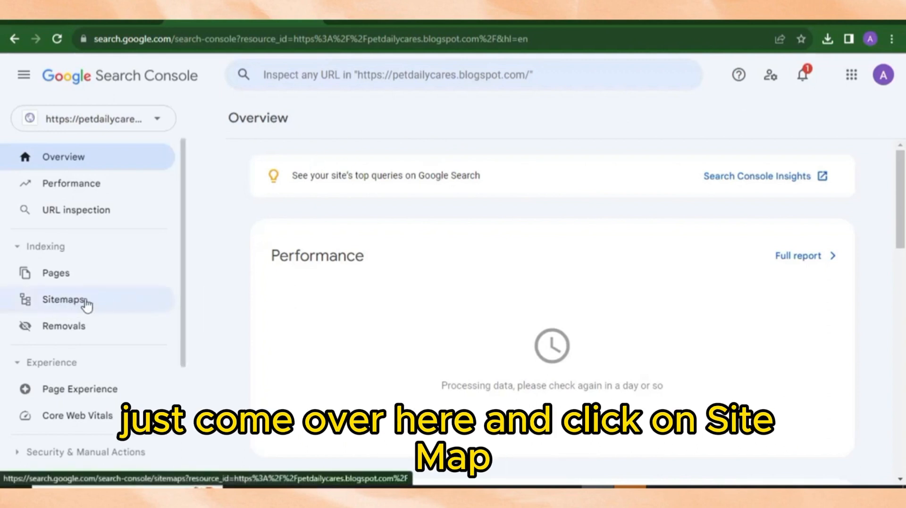
pyautogui.click(86, 305)
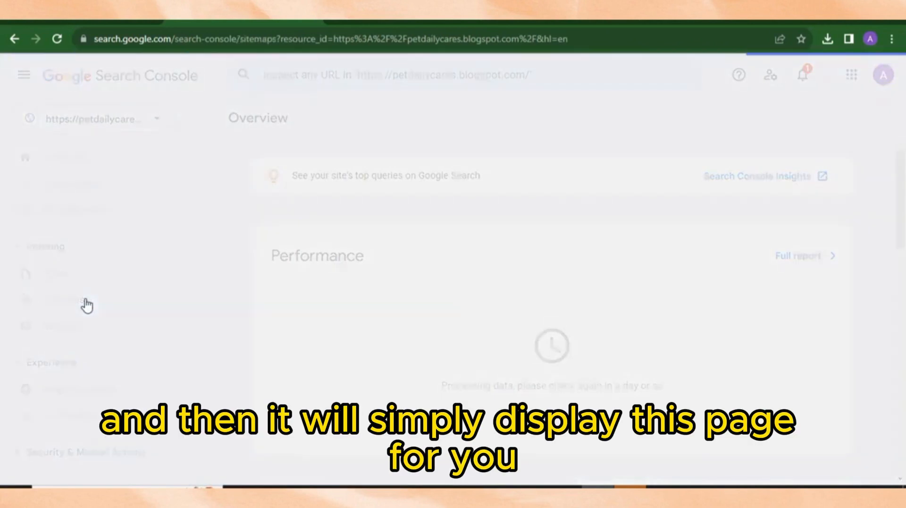
pyautogui.click(496, 216)
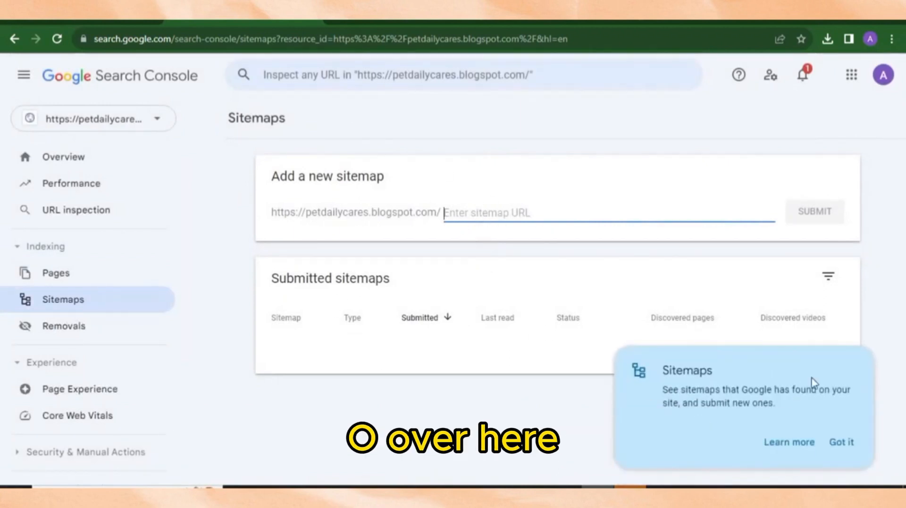
pyautogui.click(841, 444)
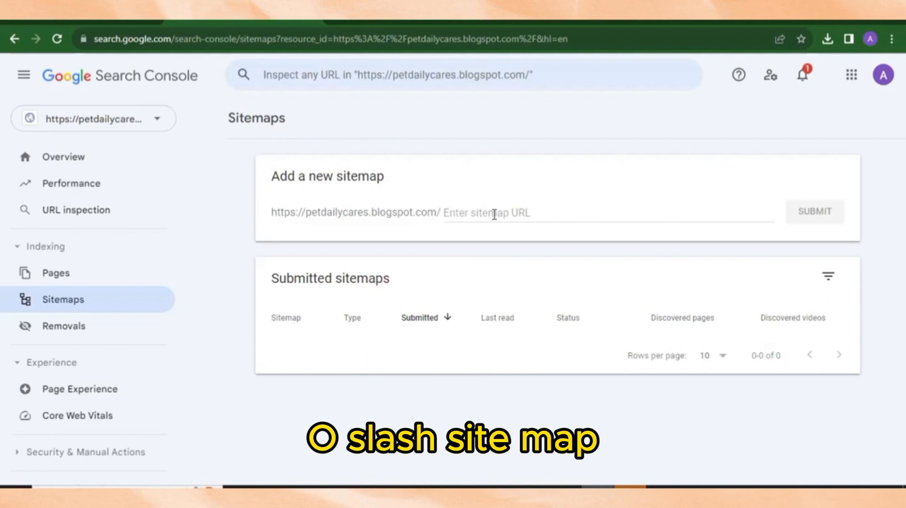
# - Switch to WordPad and check the file name at the end of the Sitemap line's address
pyautogui.moveTo(466, 487)
pyautogui.click(468, 449)
pyautogui.click(400, 292)
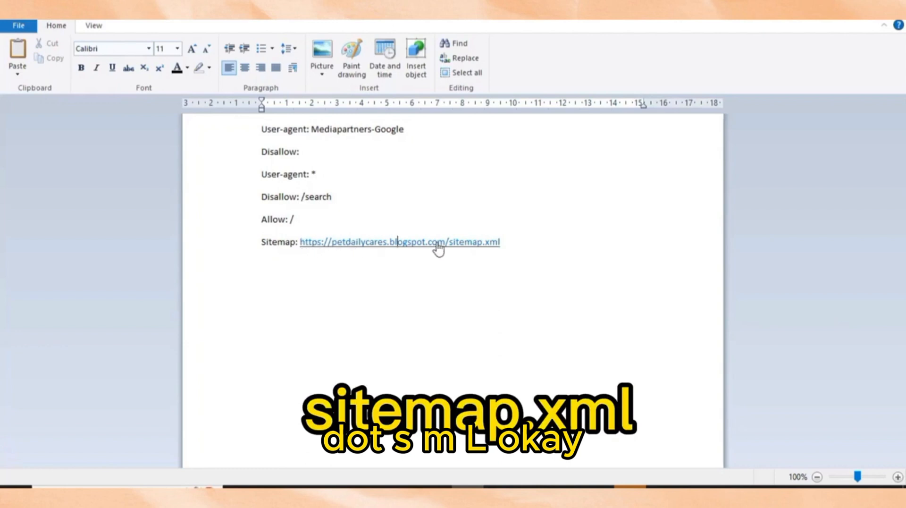
pyautogui.click(512, 240)
pyautogui.doubleClick(519, 242)
pyautogui.click(523, 242)
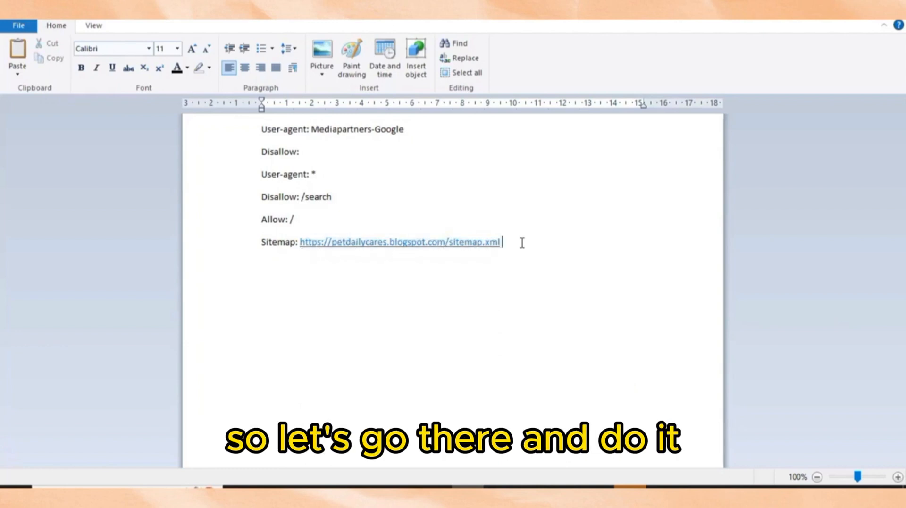
pyautogui.doubleClick(488, 238)
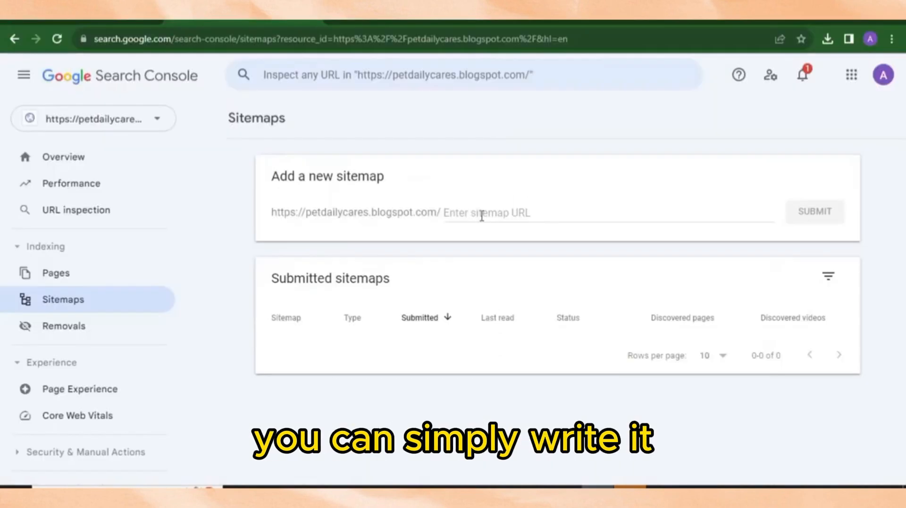
# - Submit sitemap.xml as a new sitemap for the petdailycares.blogspot.com property and dismiss the submission message
pyautogui.click(481, 215)
pyautogui.write('si')
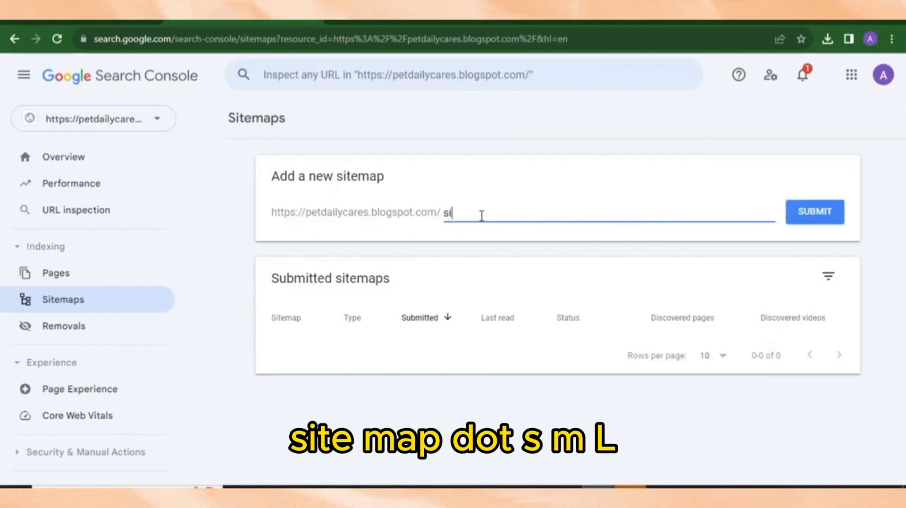
pyautogui.write('temap.xml')
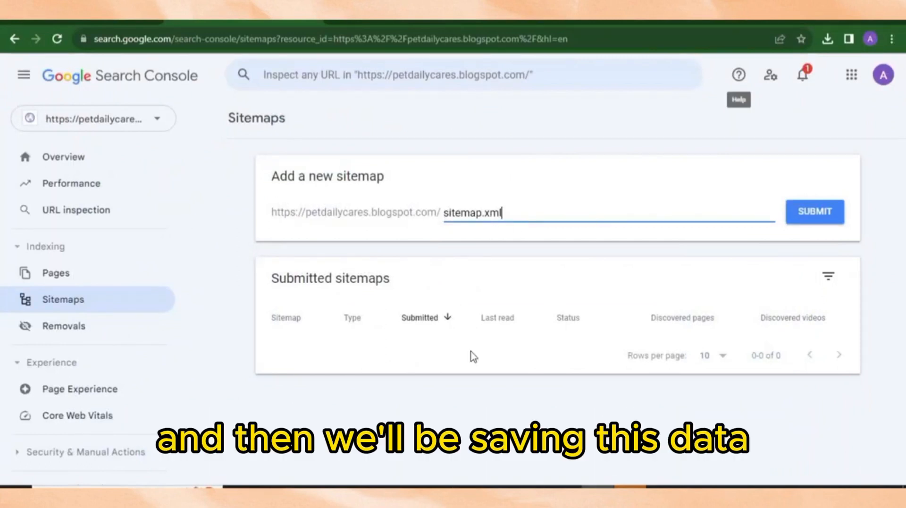
pyautogui.click(819, 213)
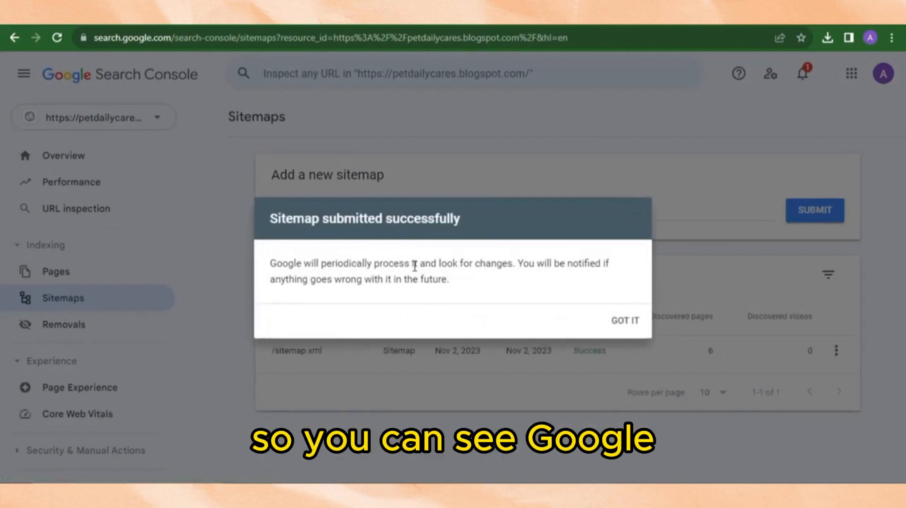
pyautogui.click(626, 321)
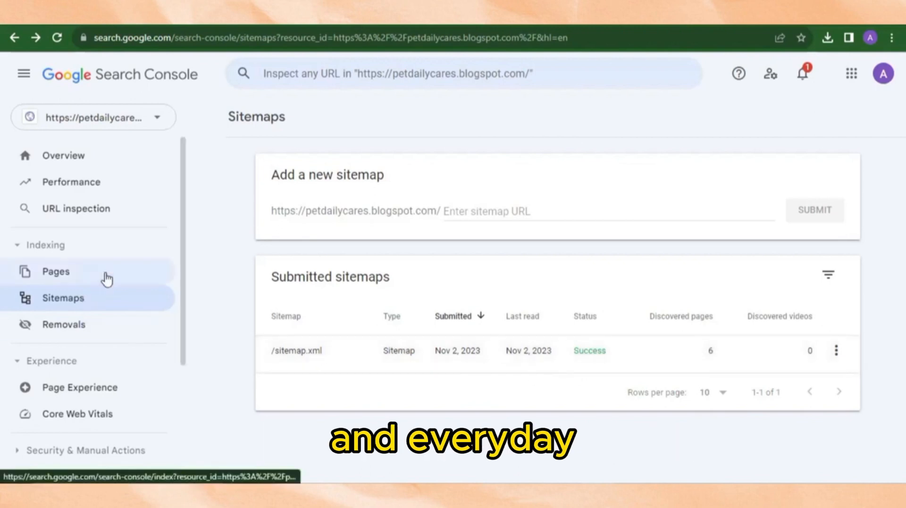
# - Open the property's Page indexing report and check the indexing status and the reasons pages aren't indexed
pyautogui.click(104, 279)
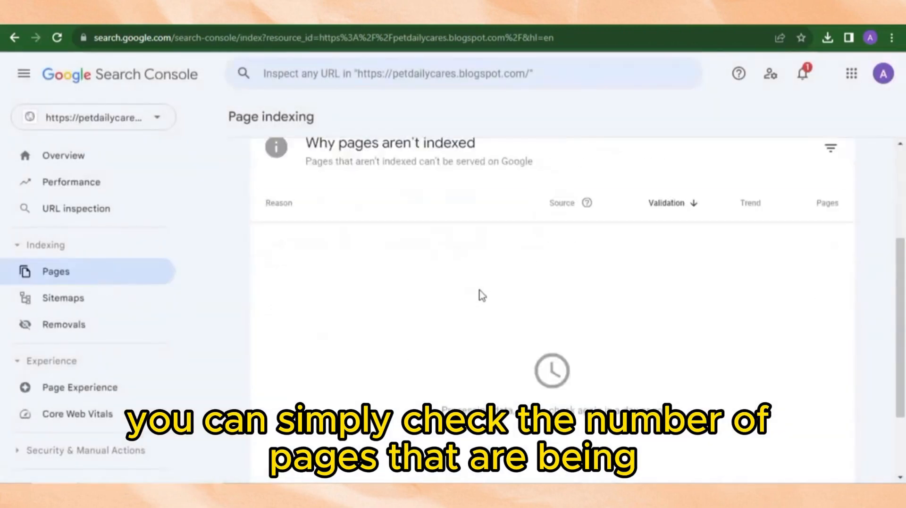
pyautogui.click(842, 440)
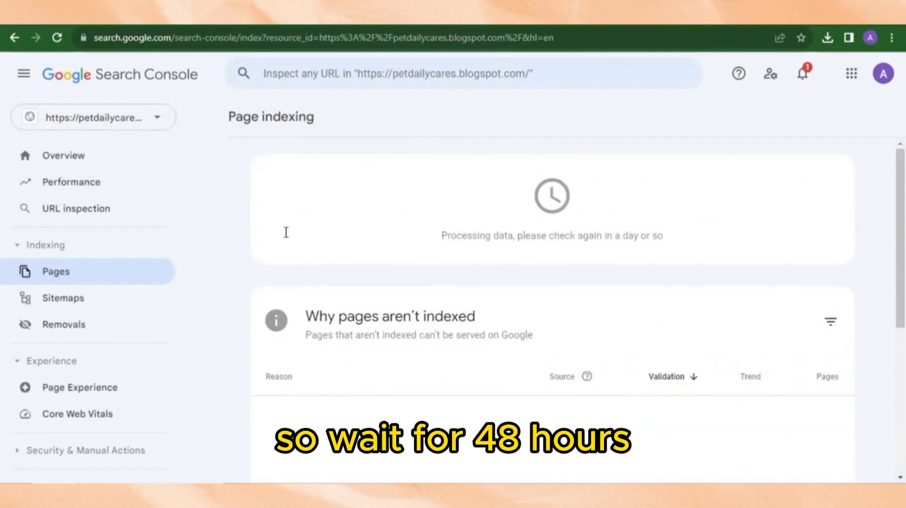
# - Switch to the Blogger settings and look over the Monetization, Manage Blog, Site feed and General sections
pyautogui.click(85, 23)
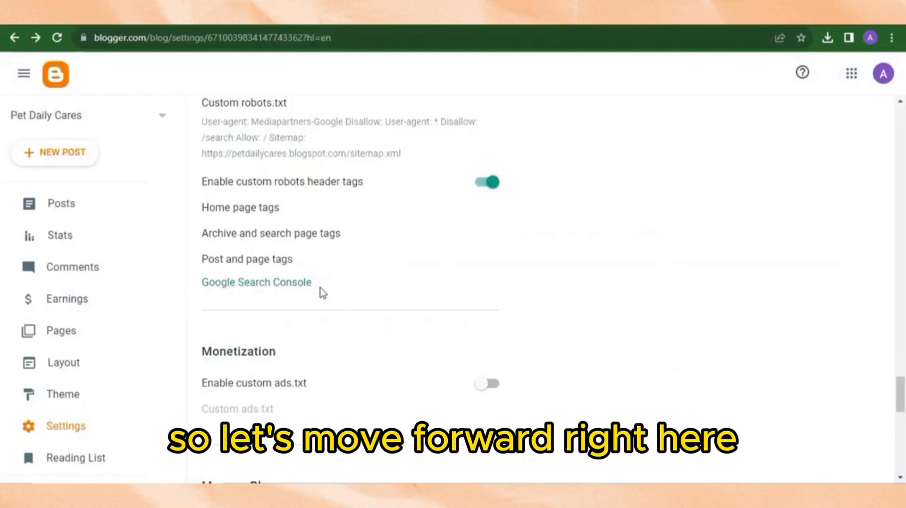
pyautogui.scroll(-5, 314, 291)
pyautogui.scroll(3, 470, 271)
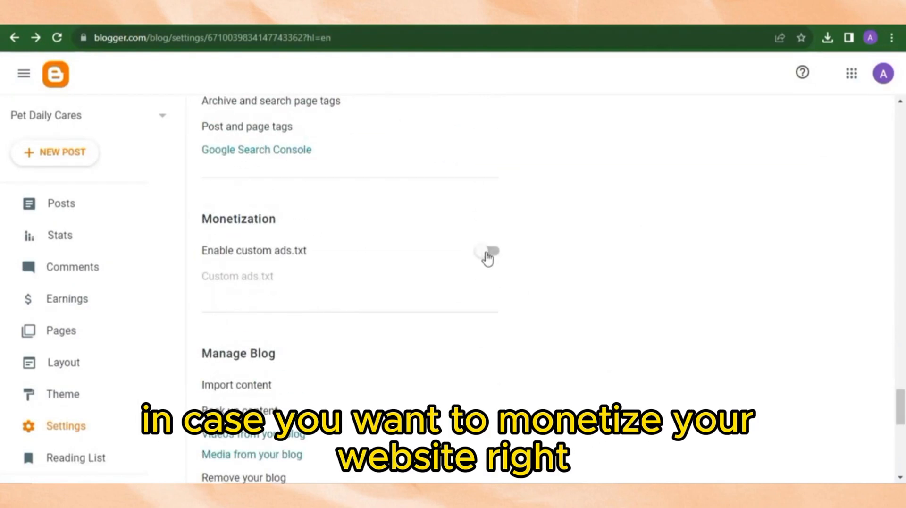
pyautogui.scroll(-3, 475, 255)
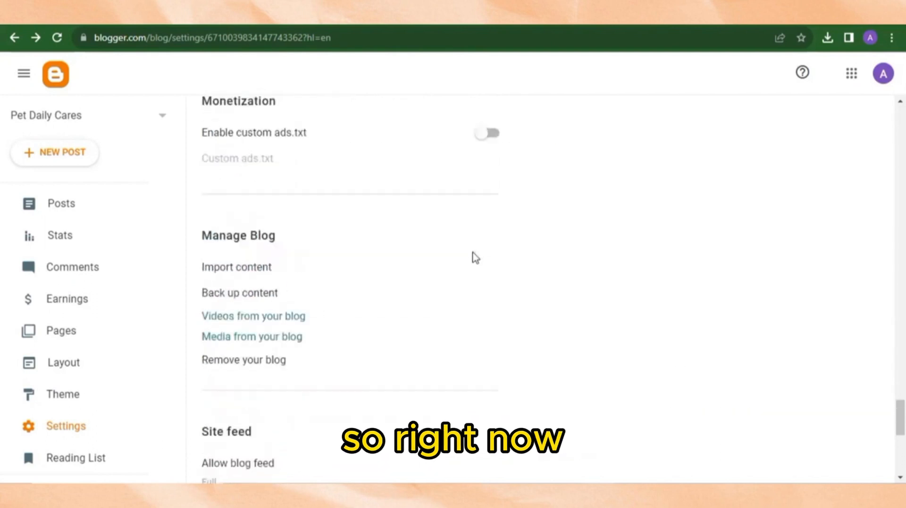
pyautogui.scroll(1, 477, 245)
pyautogui.scroll(2, 401, 232)
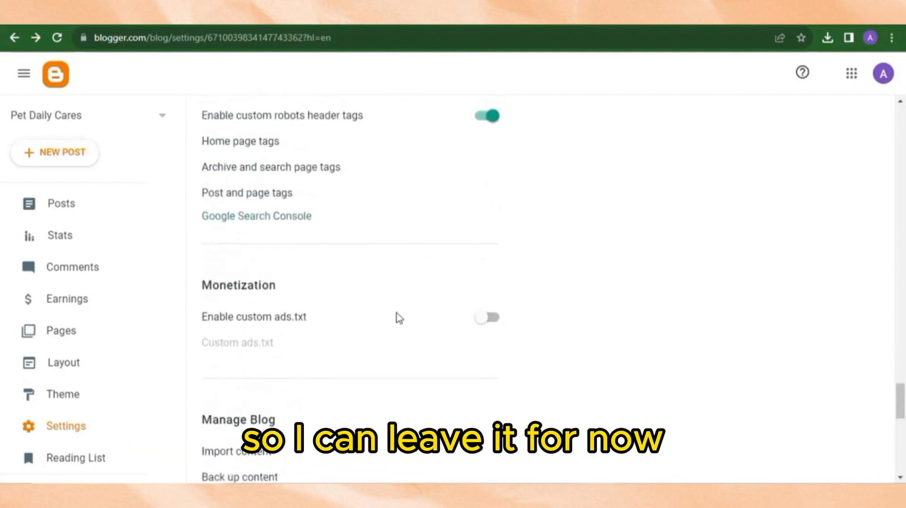
pyautogui.scroll(-1, 395, 324)
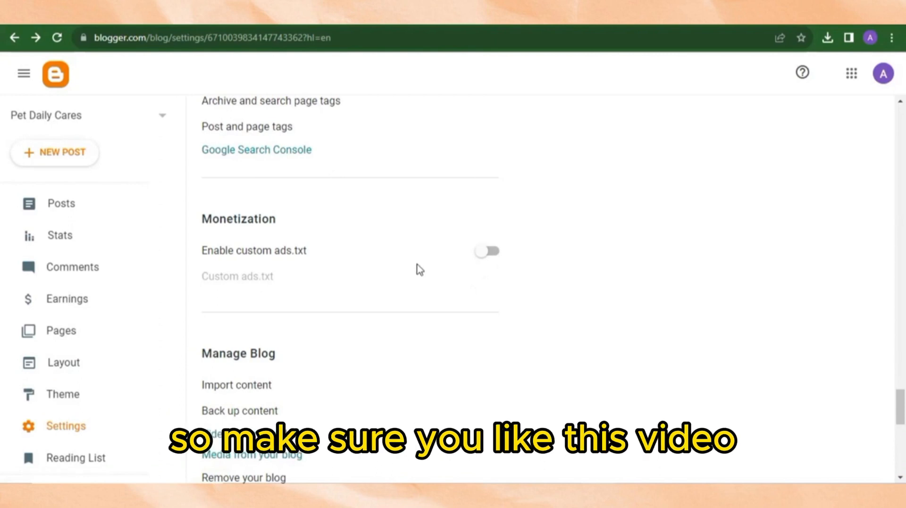
pyautogui.scroll(-4, 419, 270)
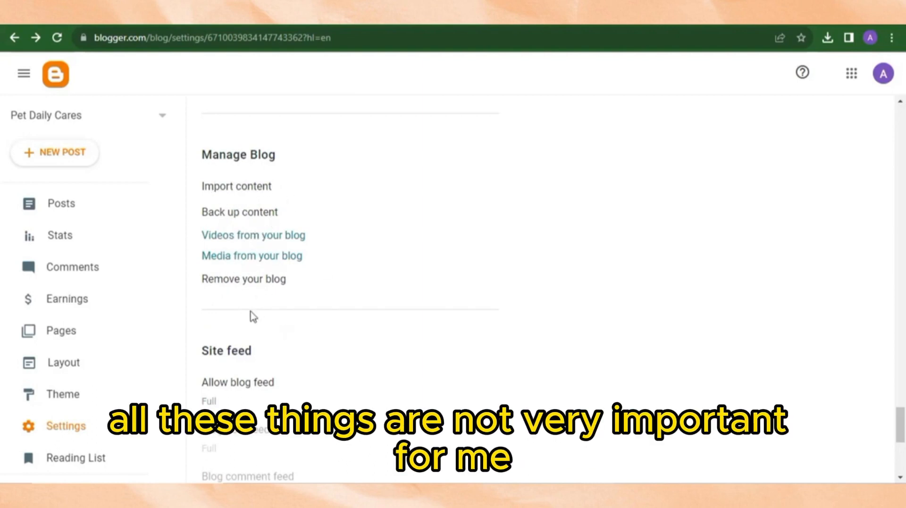
pyautogui.scroll(1, 252, 316)
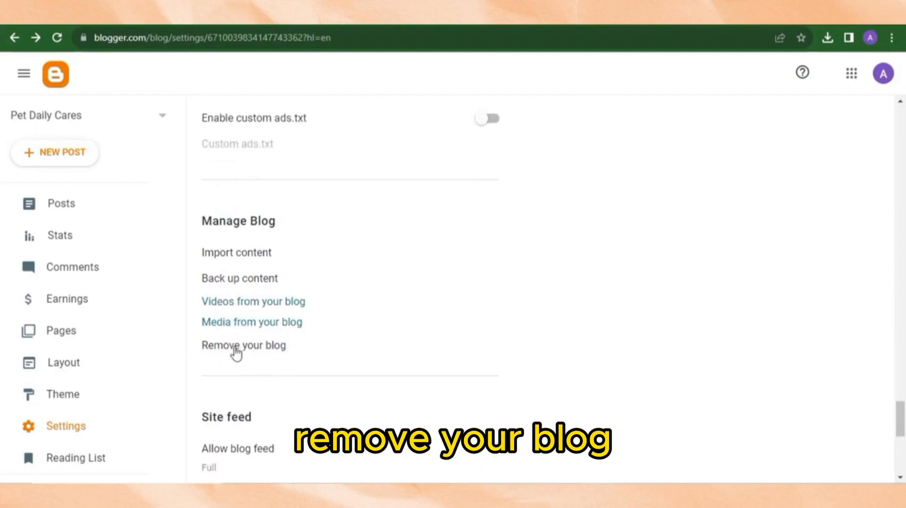
pyautogui.scroll(-2, 270, 350)
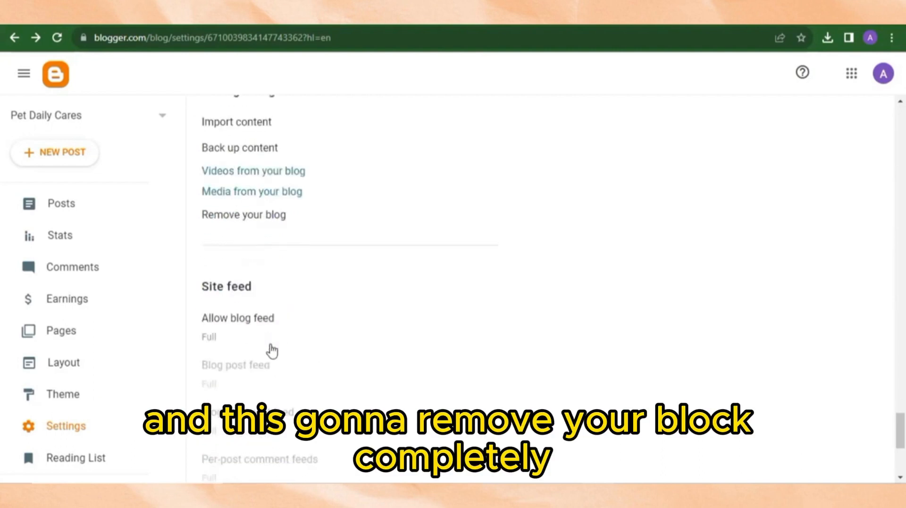
pyautogui.scroll(-4, 243, 278)
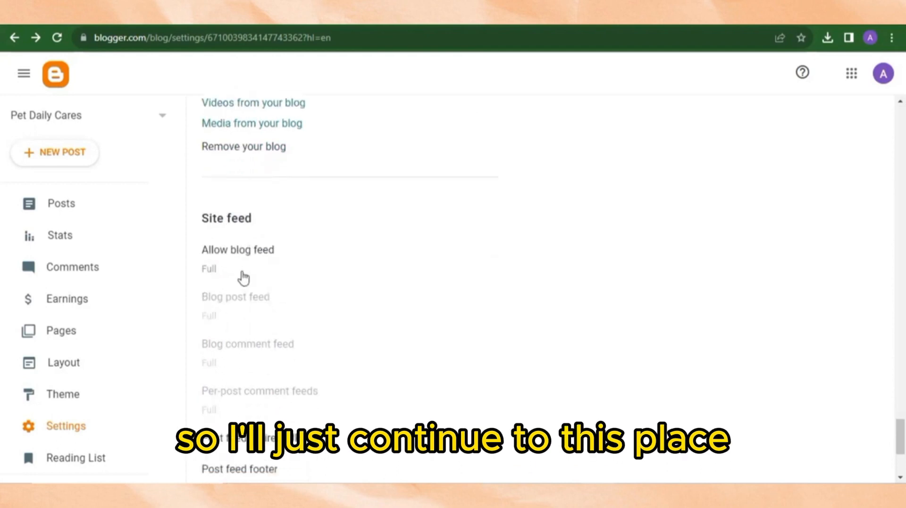
pyautogui.scroll(4, 243, 278)
pyautogui.scroll(-4, 248, 288)
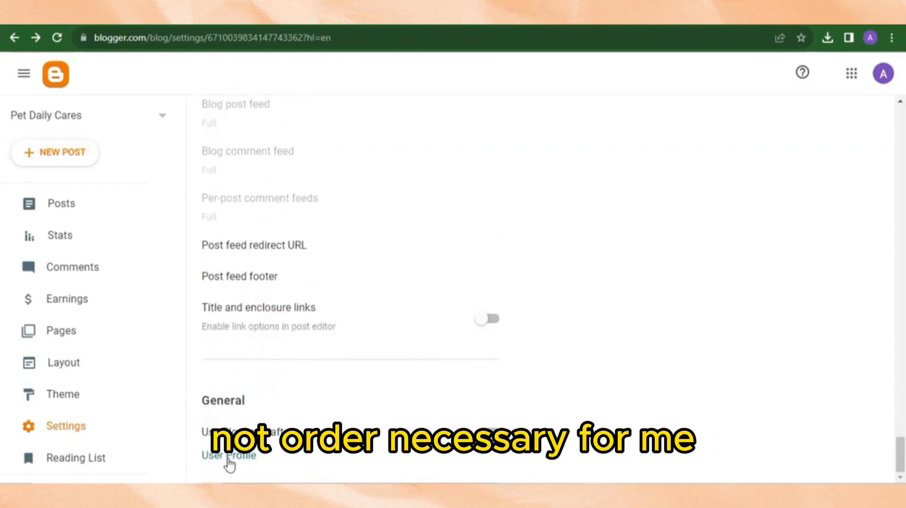
pyautogui.scroll(2, 255, 448)
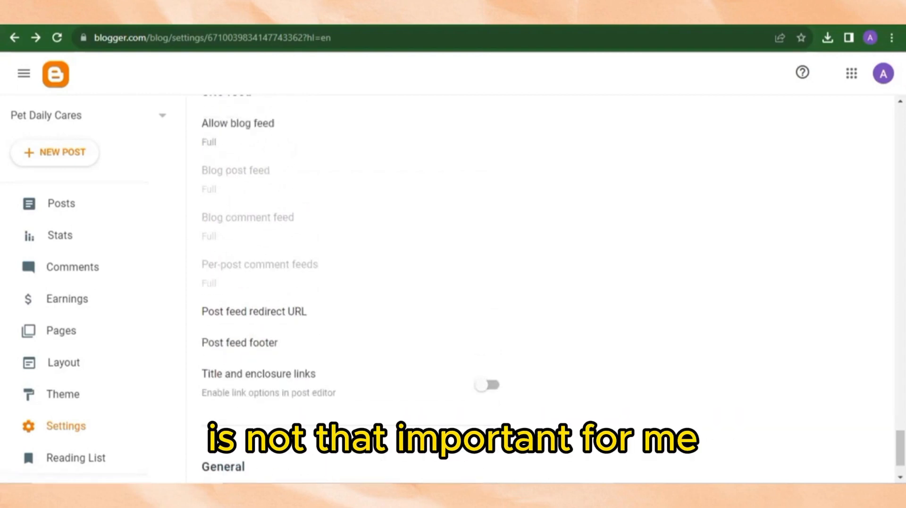
pyautogui.scroll(15, 305, 415)
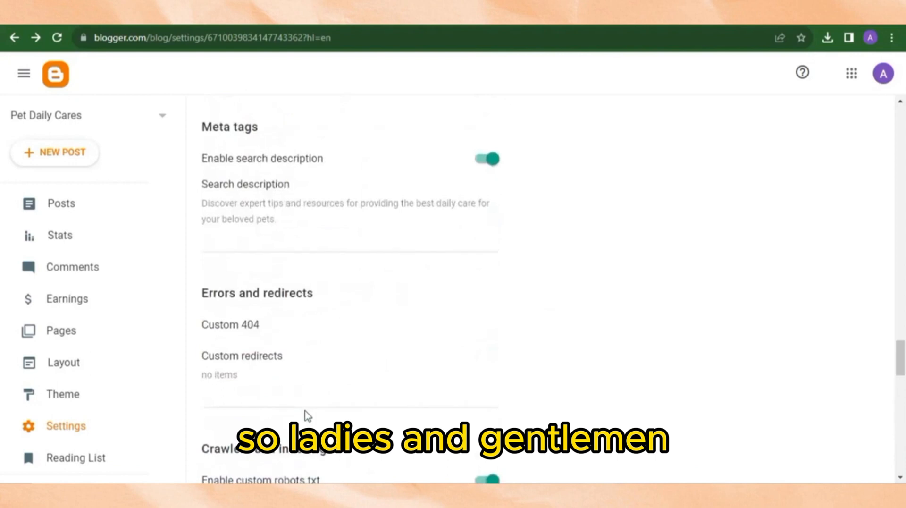